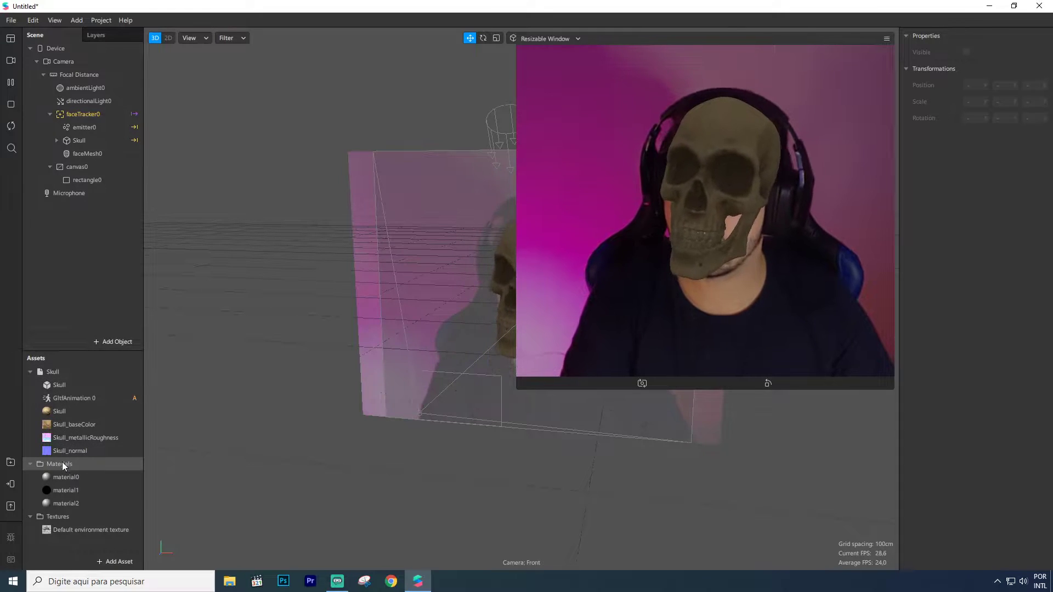
click(10, 463)
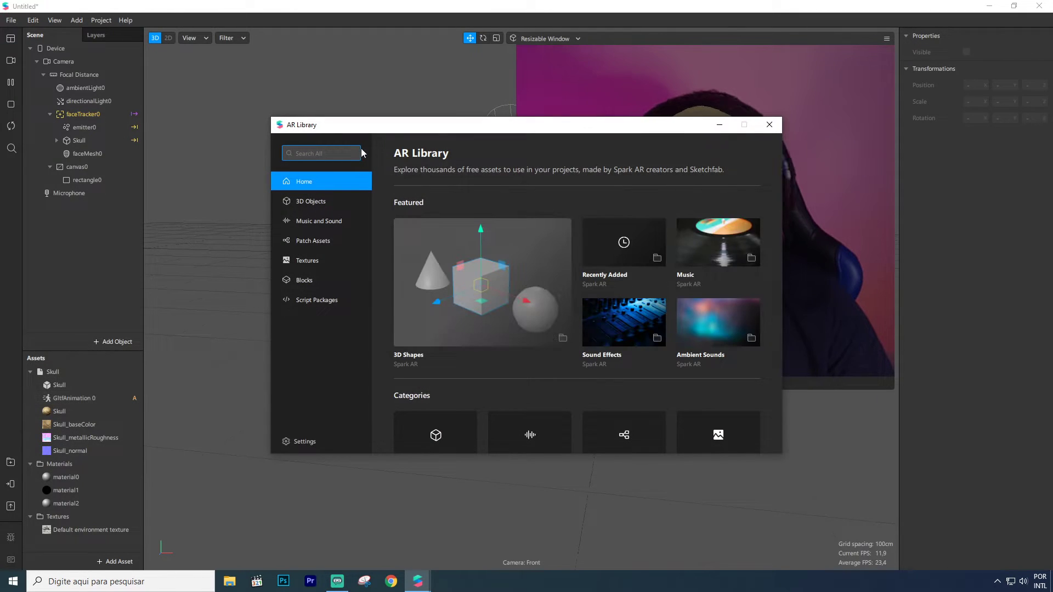
click(320, 203)
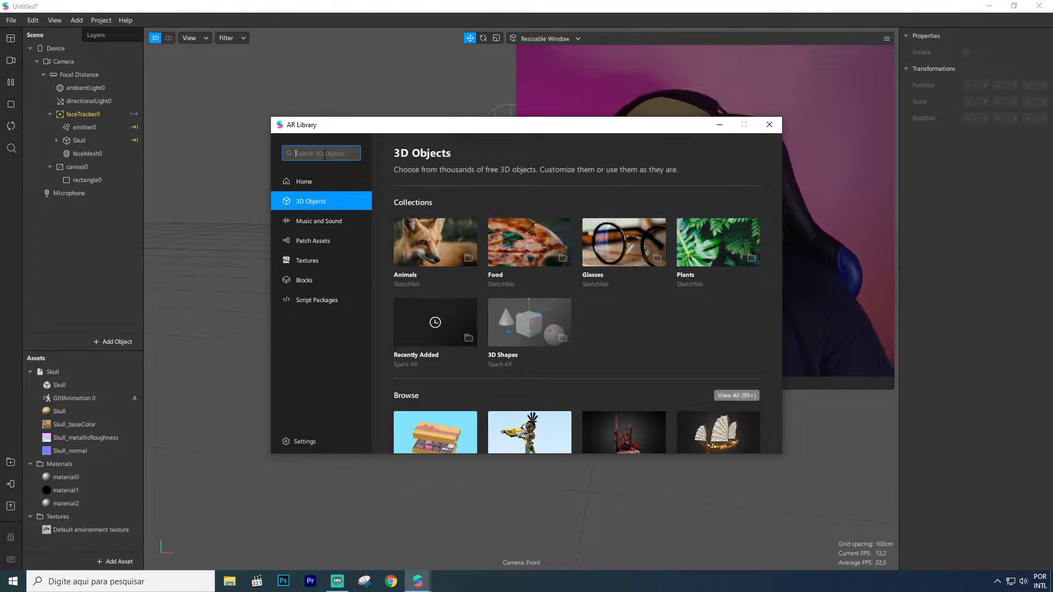
text(su)
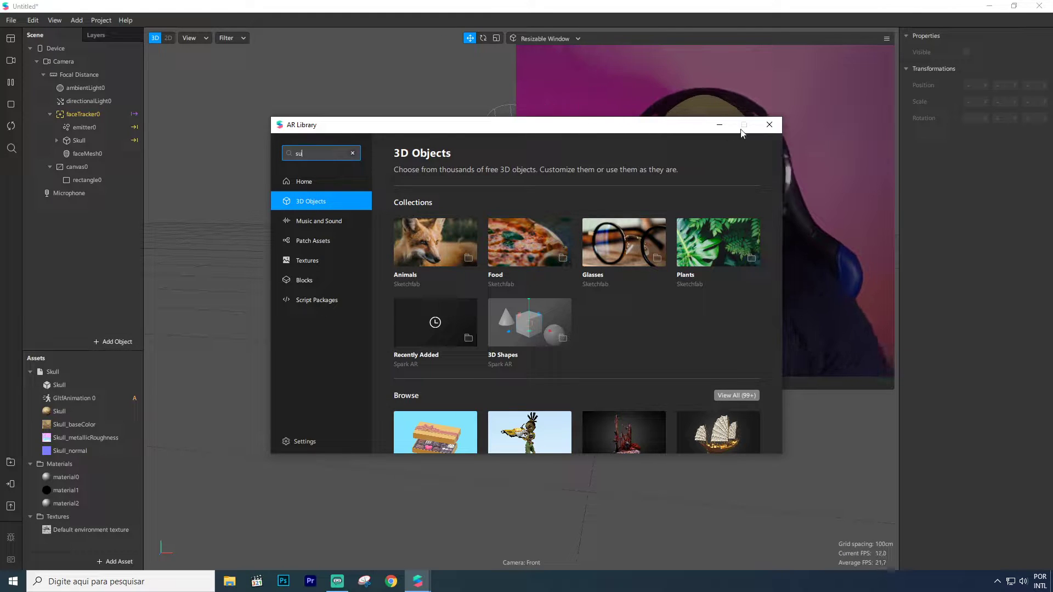
click(435, 277)
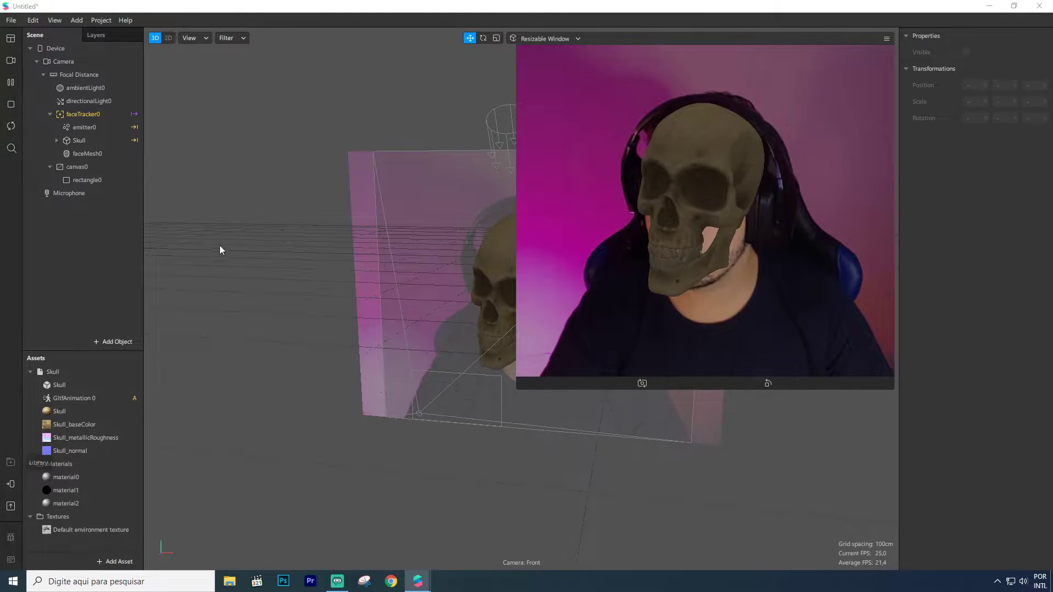
- Search the AR Library's 3D objects for "skull animated", view the Skull model's details, and close the library
click(308, 203)
click(324, 154)
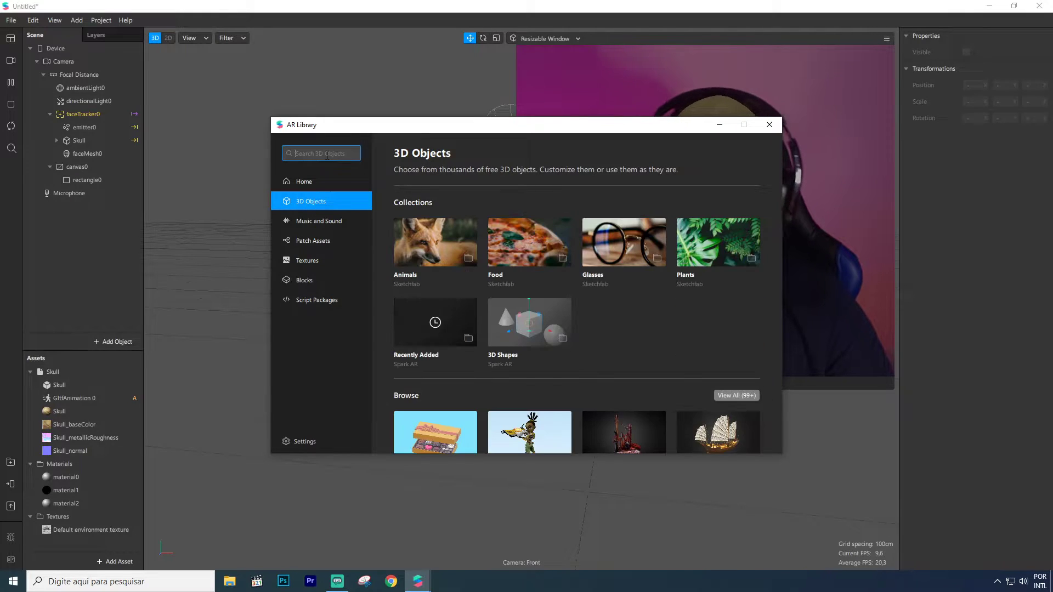
text(skull animated)
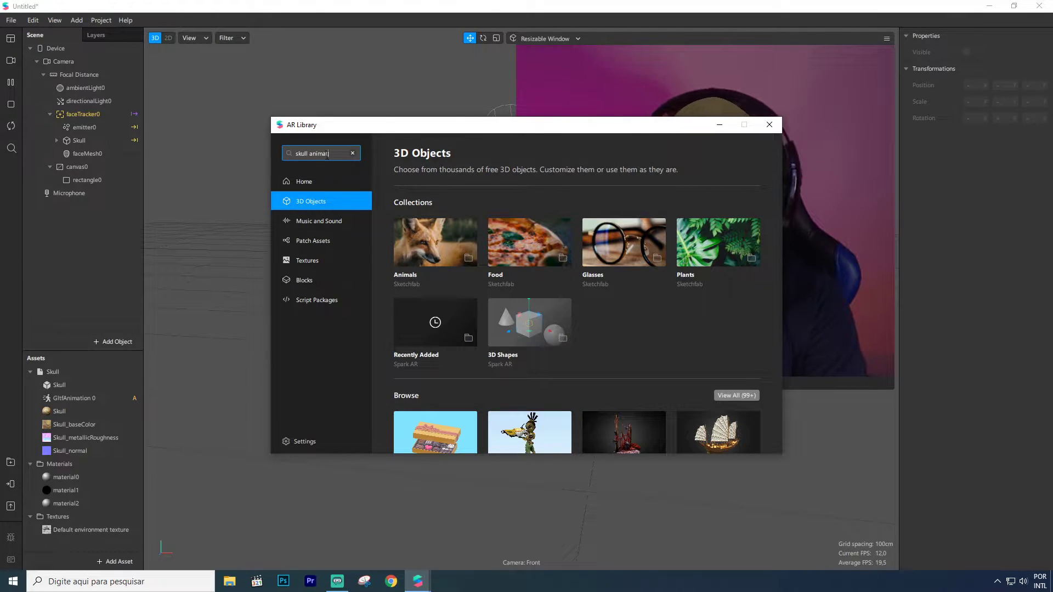
key(Return)
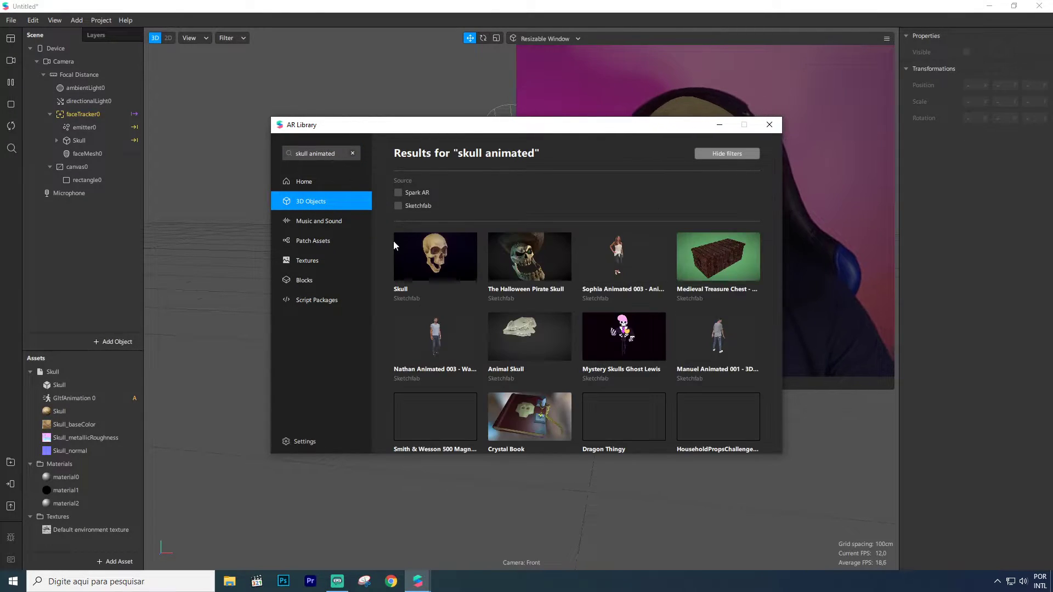
click(433, 267)
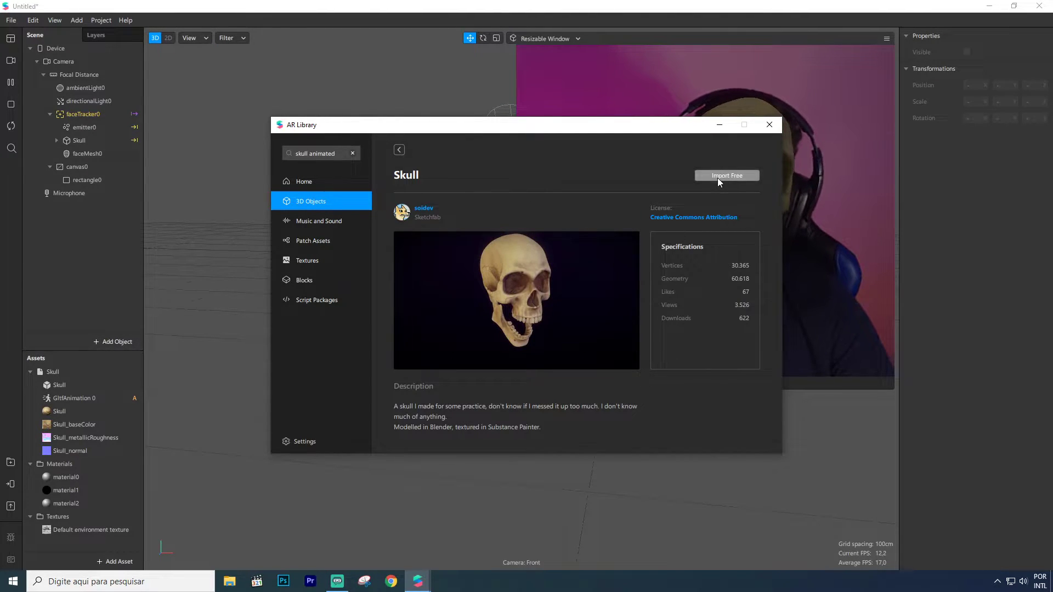
drag(627, 131, 667, 130)
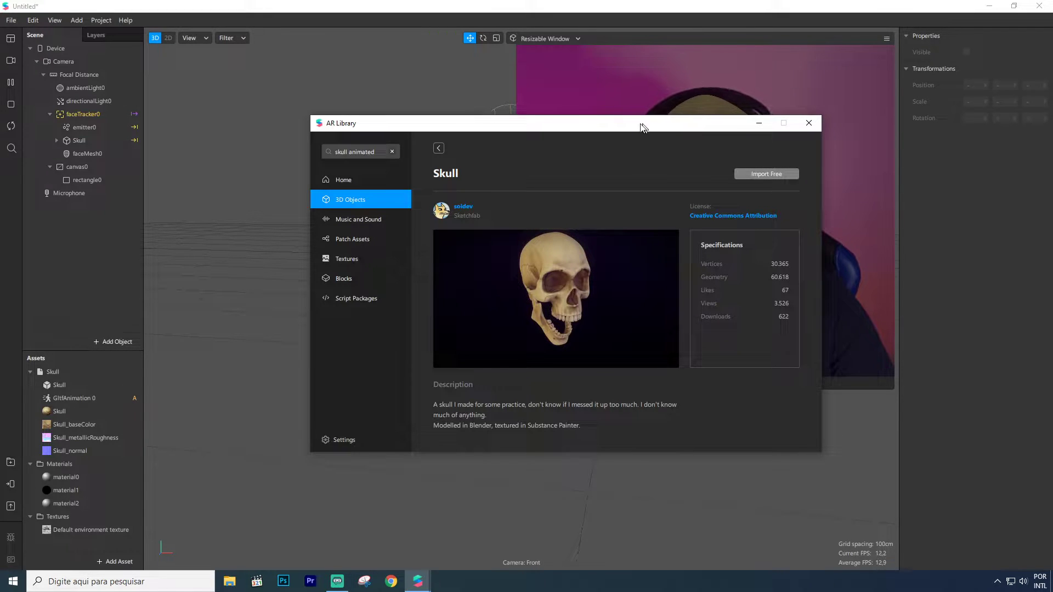
drag(650, 127, 617, 115)
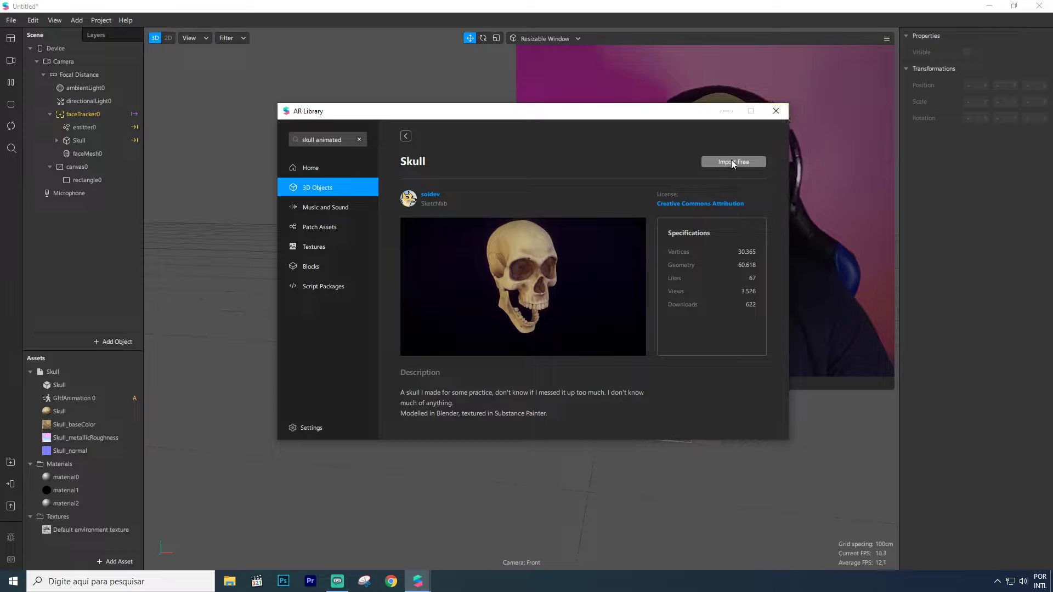
click(775, 111)
- Delete faceTracker0 and canvas0 together with their child objects from the scene
click(53, 373)
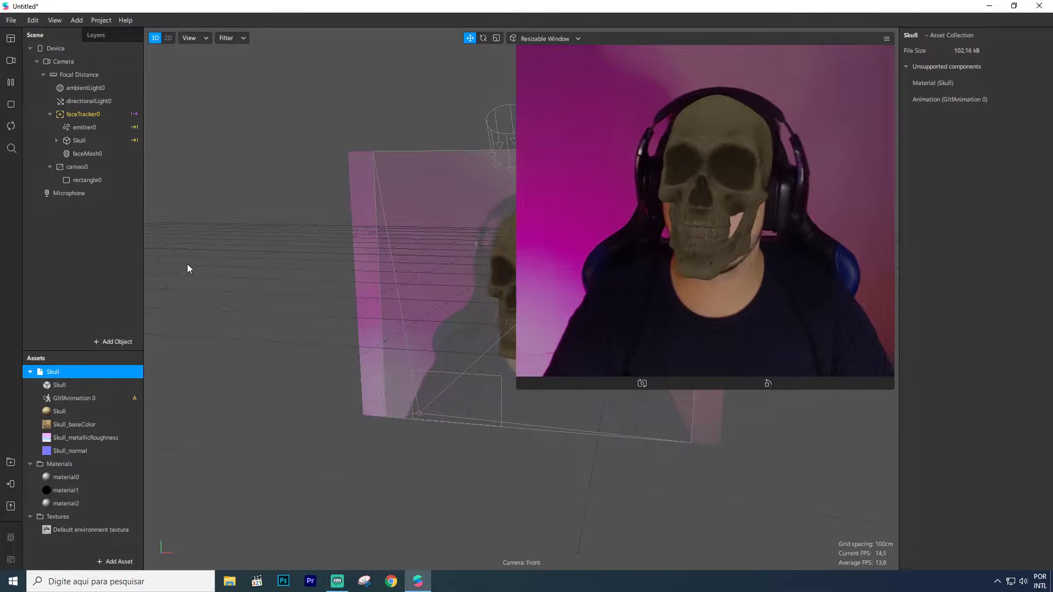
click(84, 116)
key(Delete)
click(81, 114)
key(Delete)
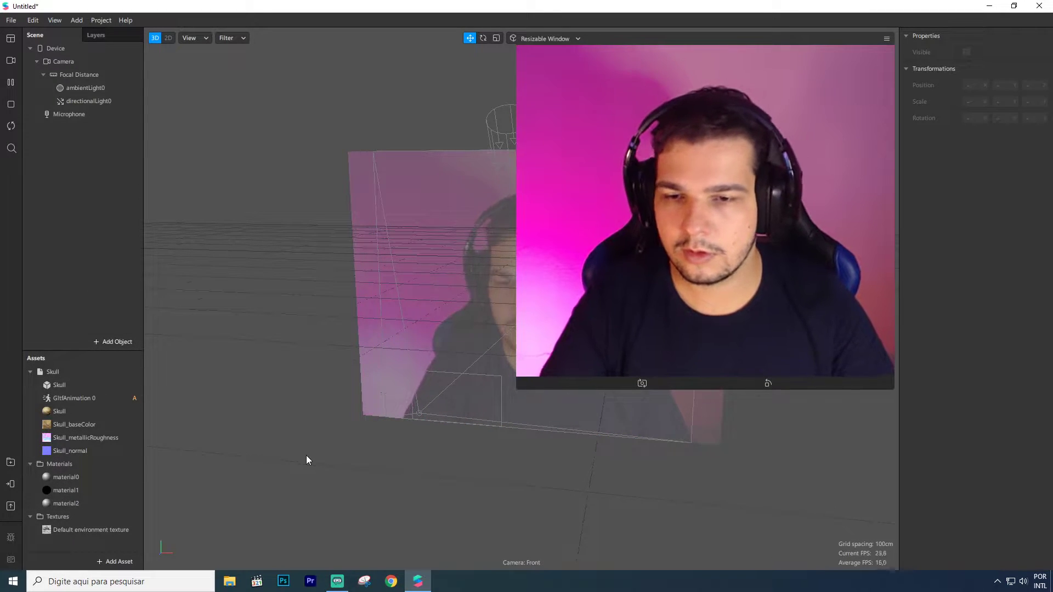
- Delete all the existing patches from the Patch Editor and close the editor
key(ctrl+shift+p)
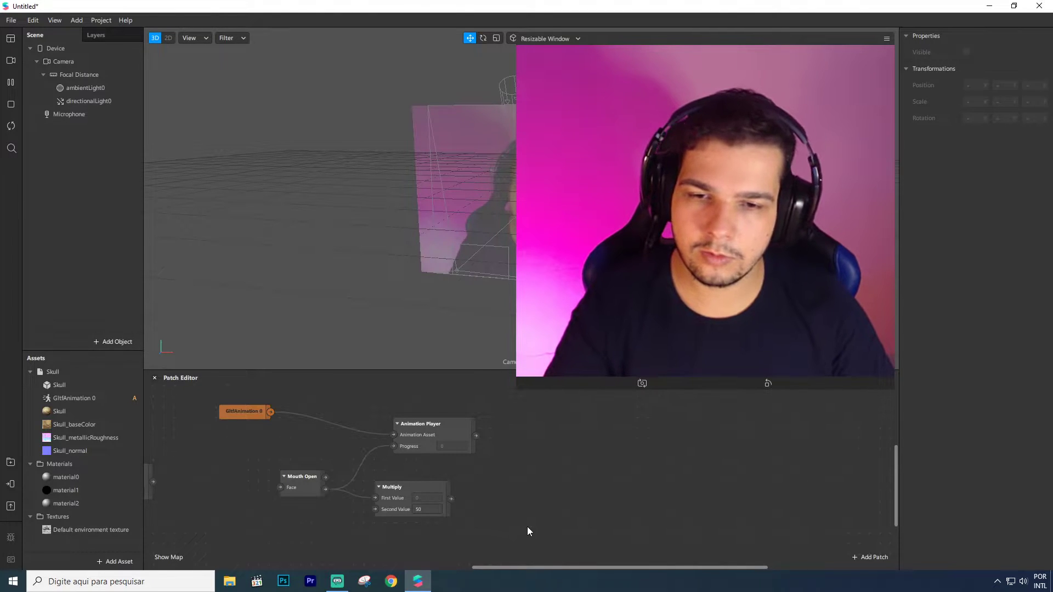
scroll(483, 515, down, 5)
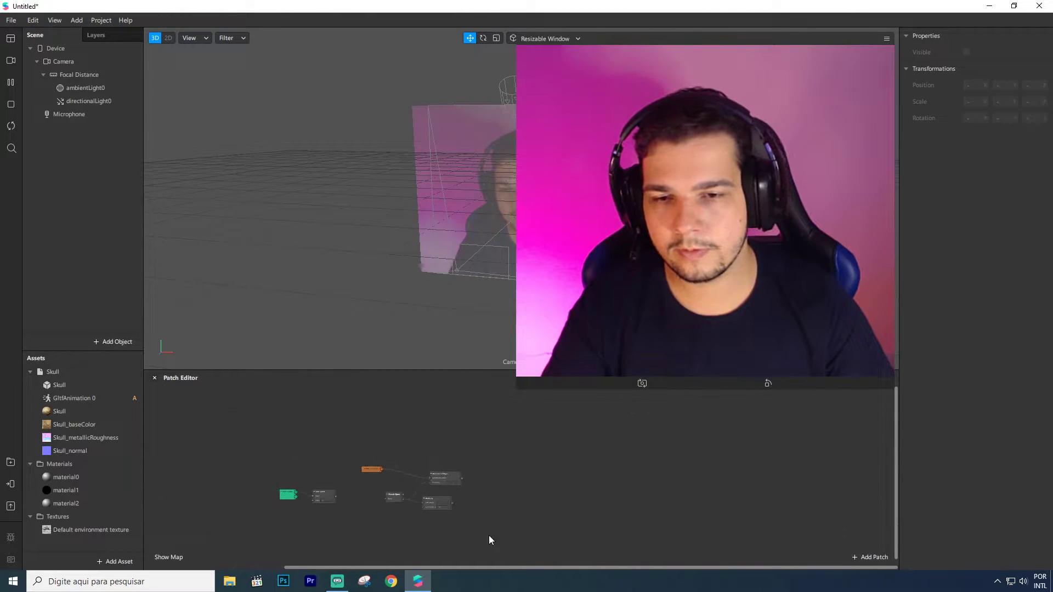
scroll(376, 435, up, 5)
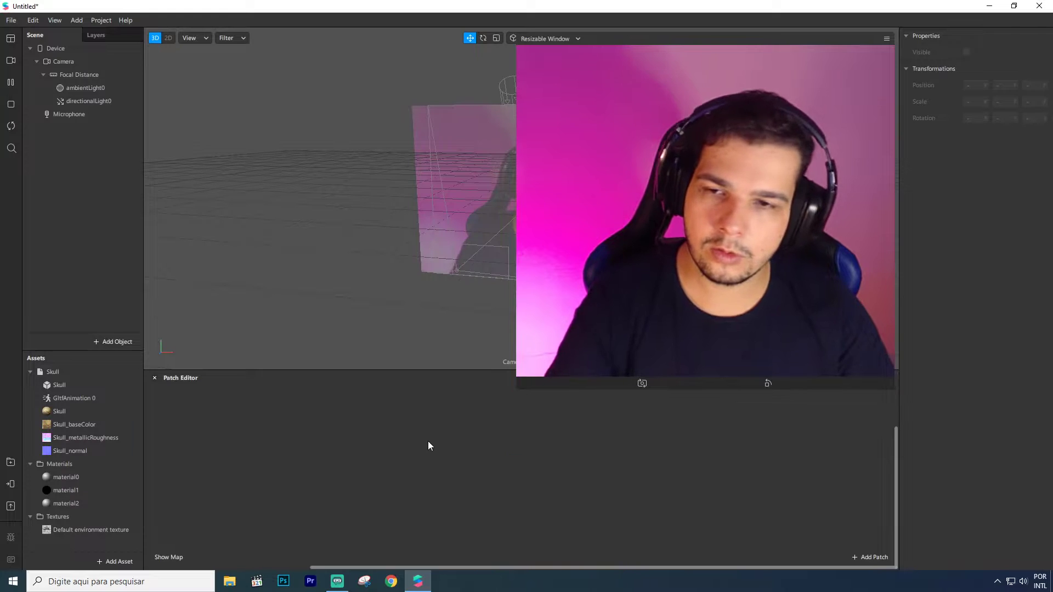
scroll(473, 461, up, 3)
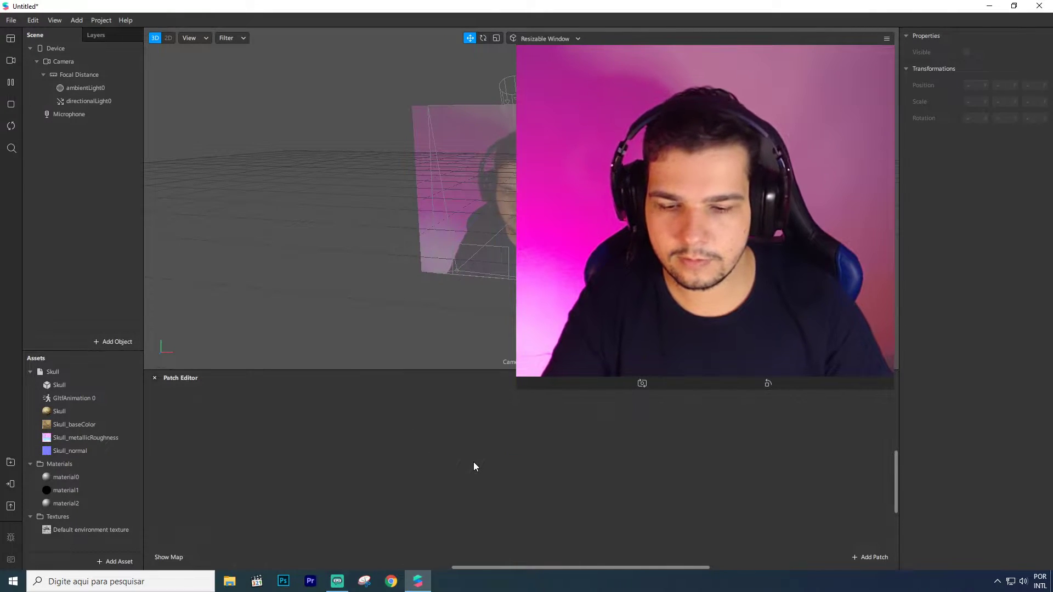
key(ctrl+shift+p)
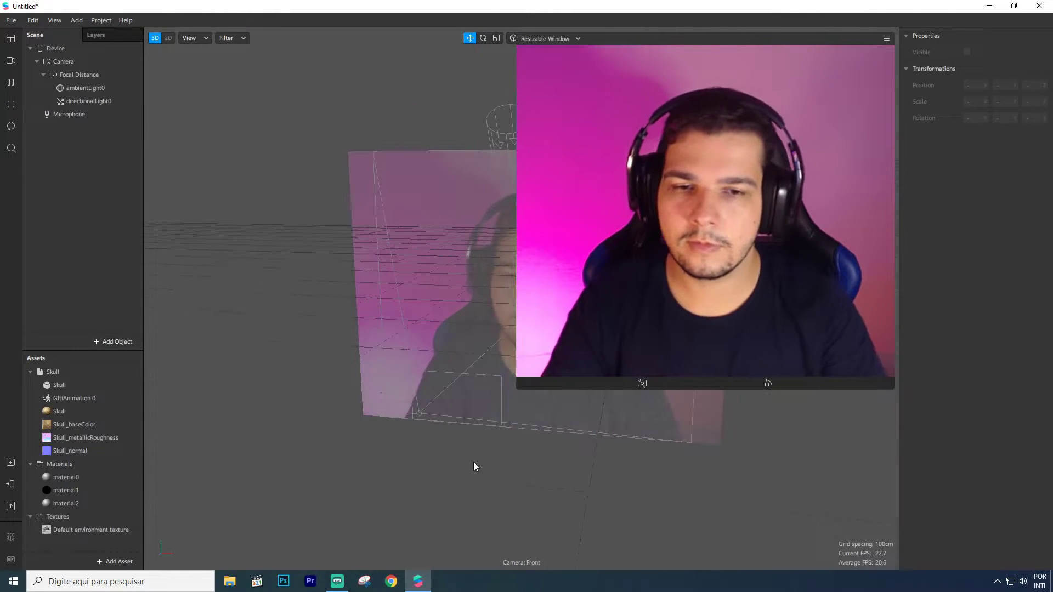
- Add the imported Skull asset to the scene and select it
scroll(478, 460, up, 2)
drag(39, 372, 114, 163)
click(72, 115)
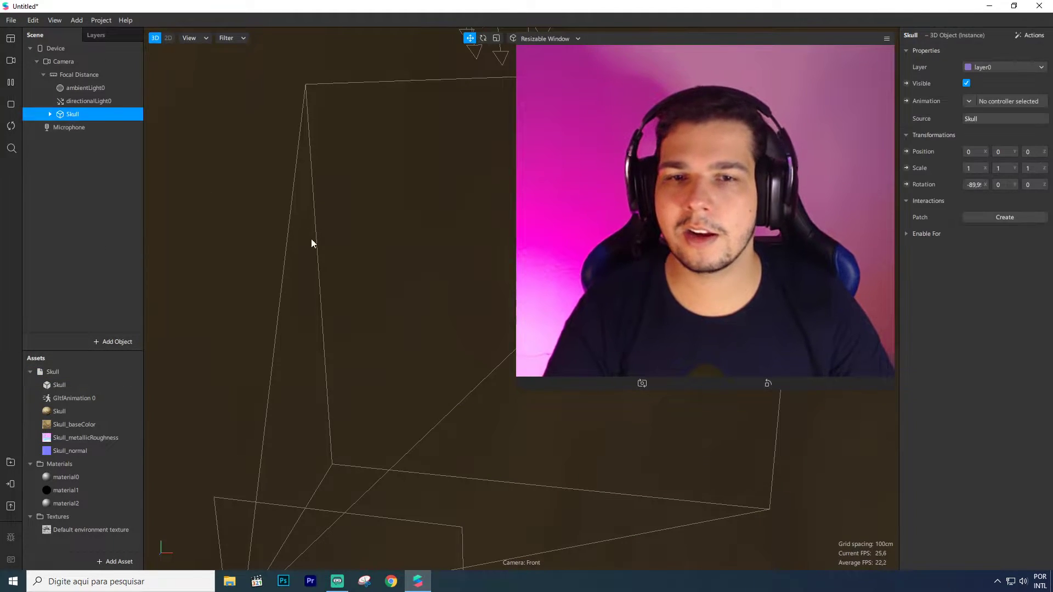
- Set the Skull object's scale to 0,1 on the X, Y and Z axes
scroll(387, 288, down, 3)
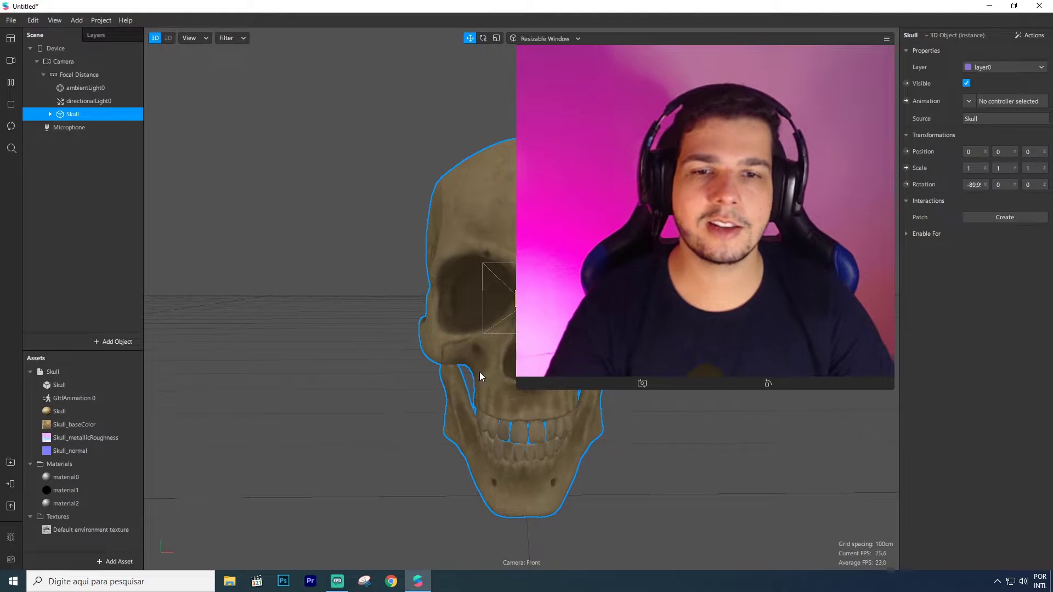
text(0,1)
key(Return)
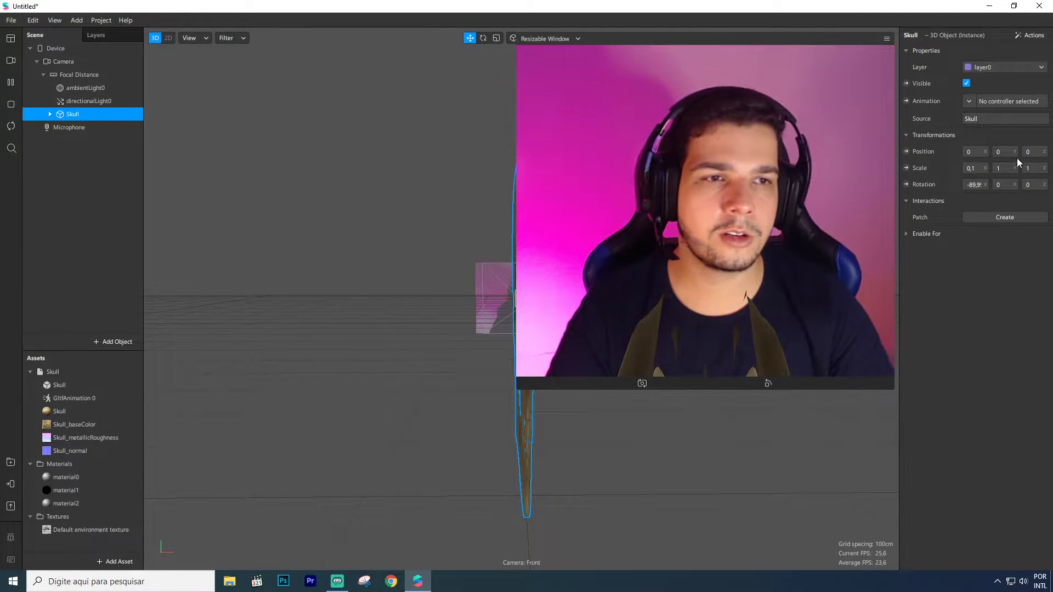
text(0,1)
key(Return)
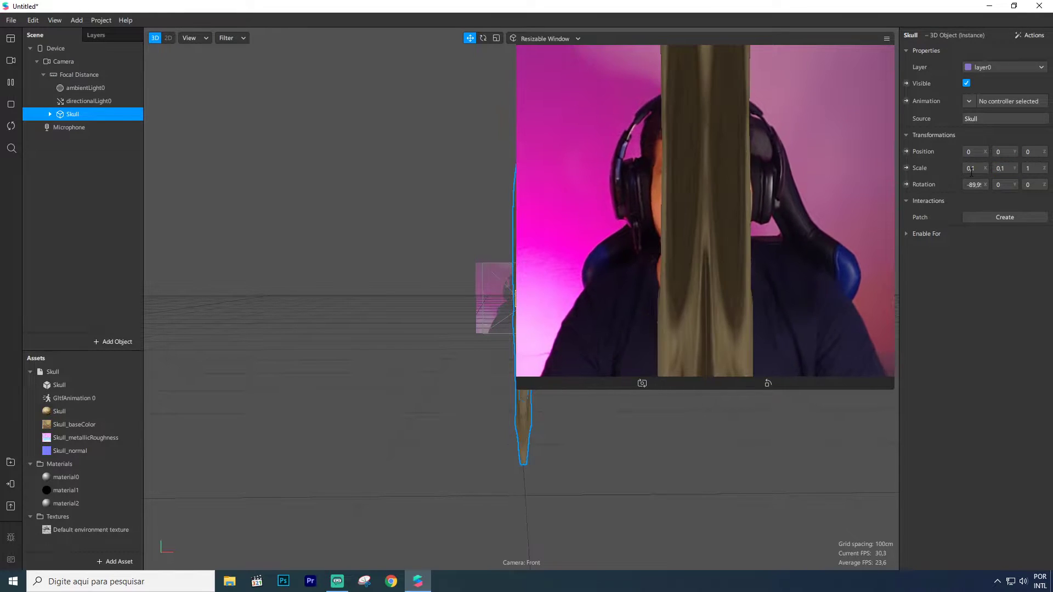
text(0,1)
key(Return)
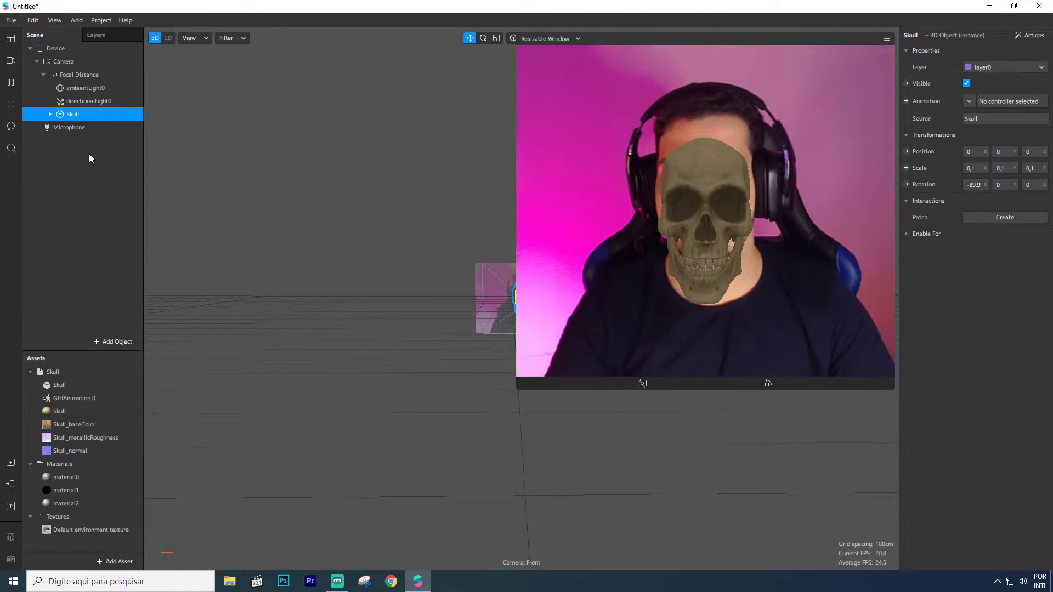
- Add a face tracker to the scene and nest the Skull object inside it
right_click(75, 144)
mouse_move(135, 153)
click(229, 157)
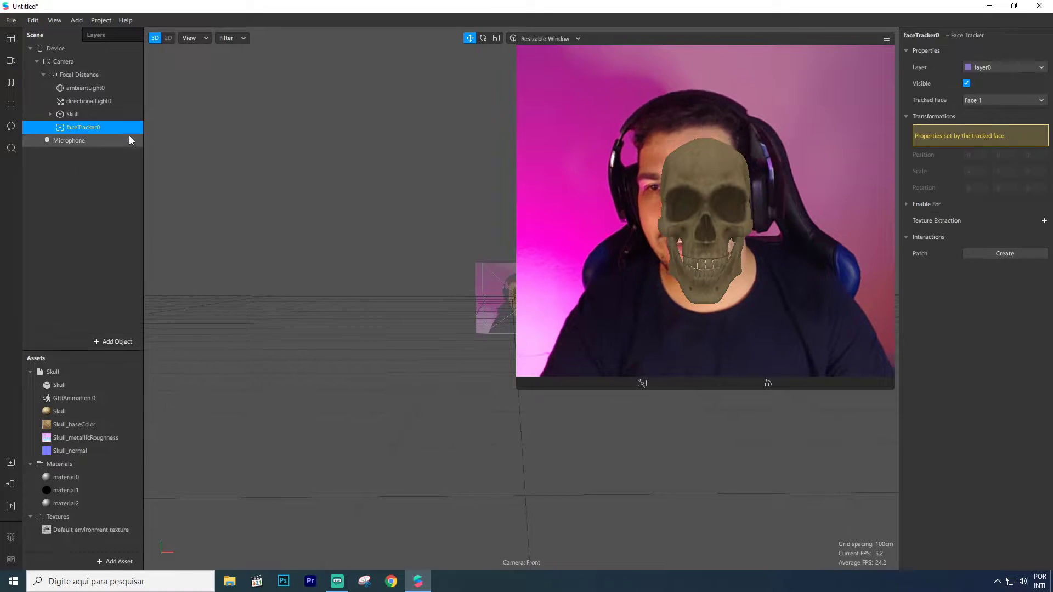
drag(71, 113, 93, 143)
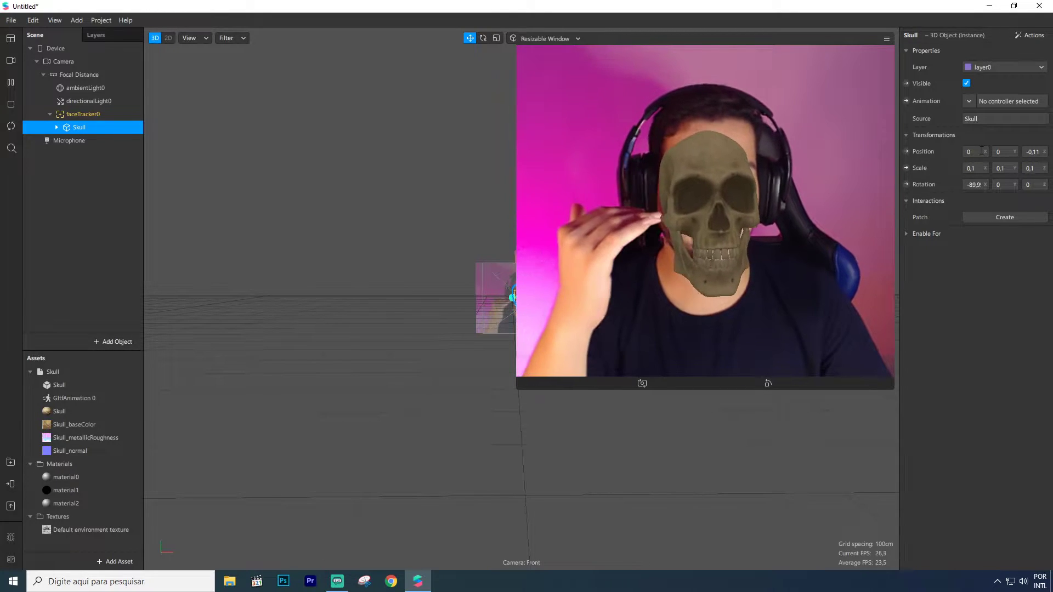
- Set the Skull's position to Y 0,04 and Z -0,11, and its scale to 0,11 on all axes
click(1004, 152)
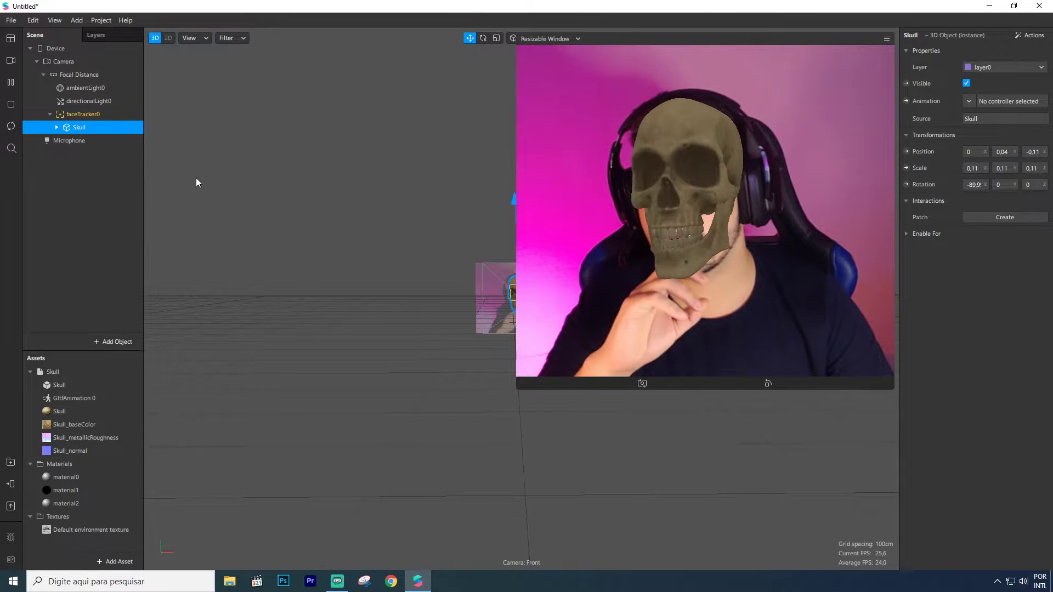
- Examine the Skull asset collection's model, GltfAnimation 0, material and textures, including the animation's properties
click(48, 370)
click(57, 385)
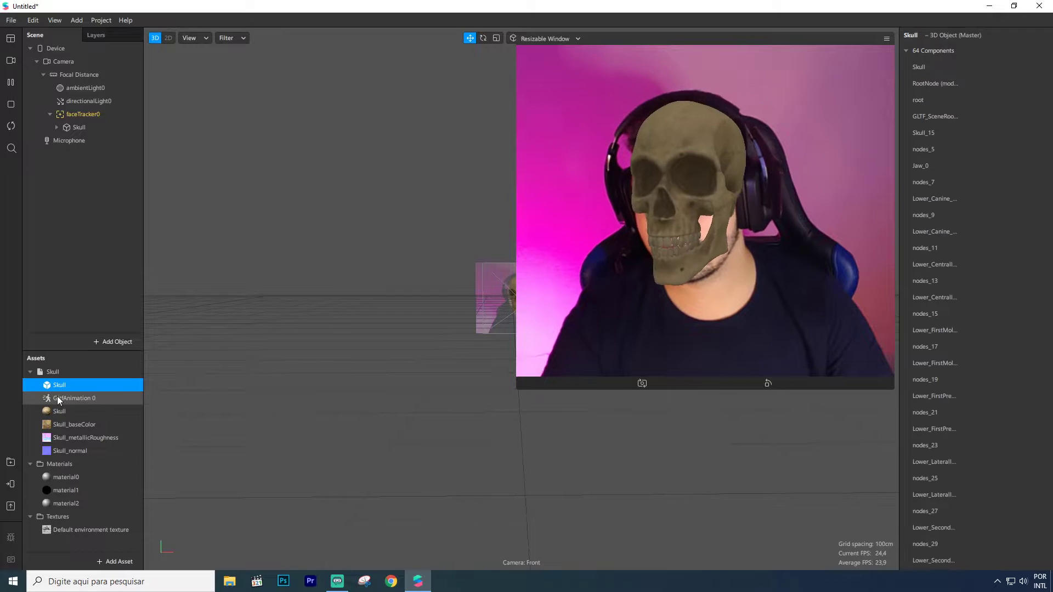
click(57, 397)
click(67, 425)
click(71, 438)
click(71, 451)
click(71, 425)
click(63, 412)
click(61, 399)
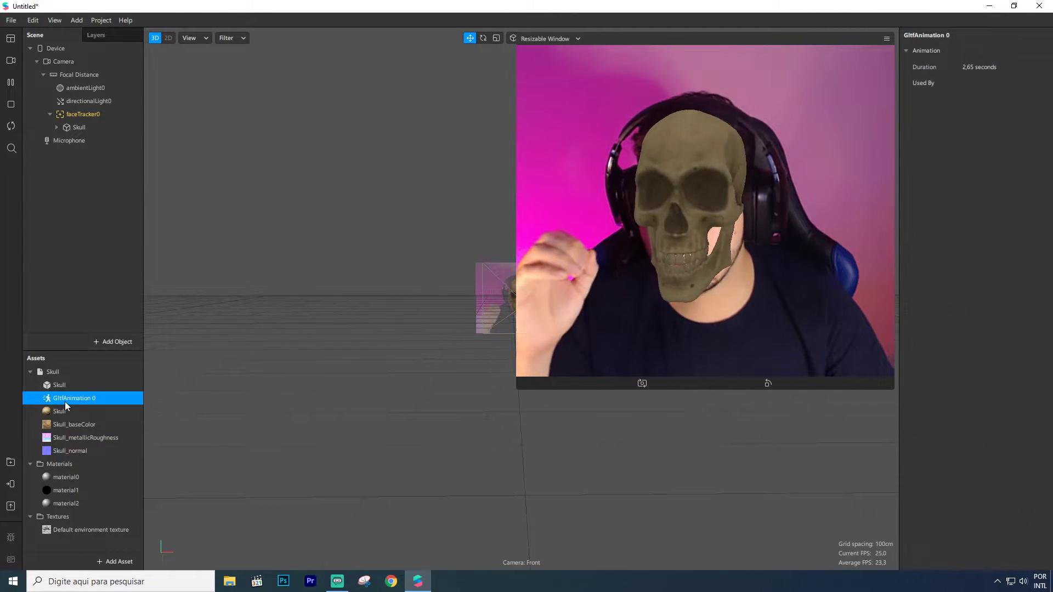
click(64, 386)
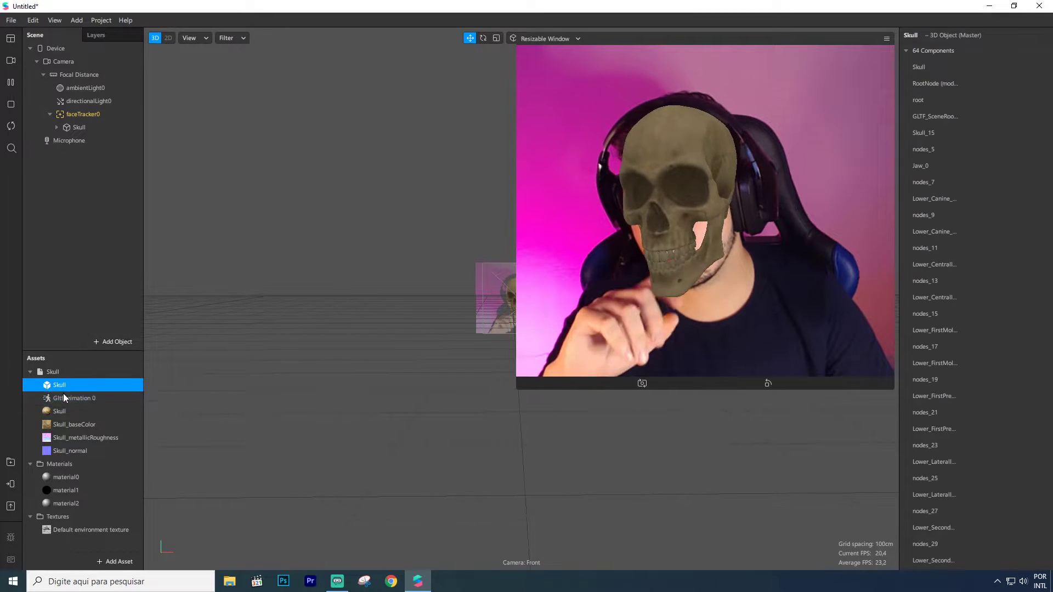
click(64, 397)
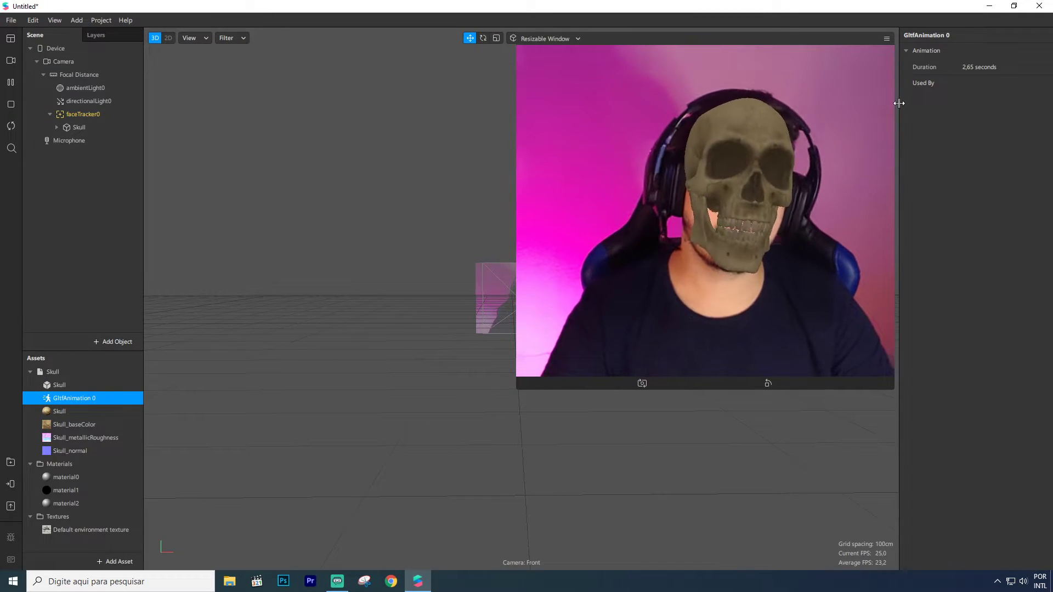
click(65, 374)
click(84, 396)
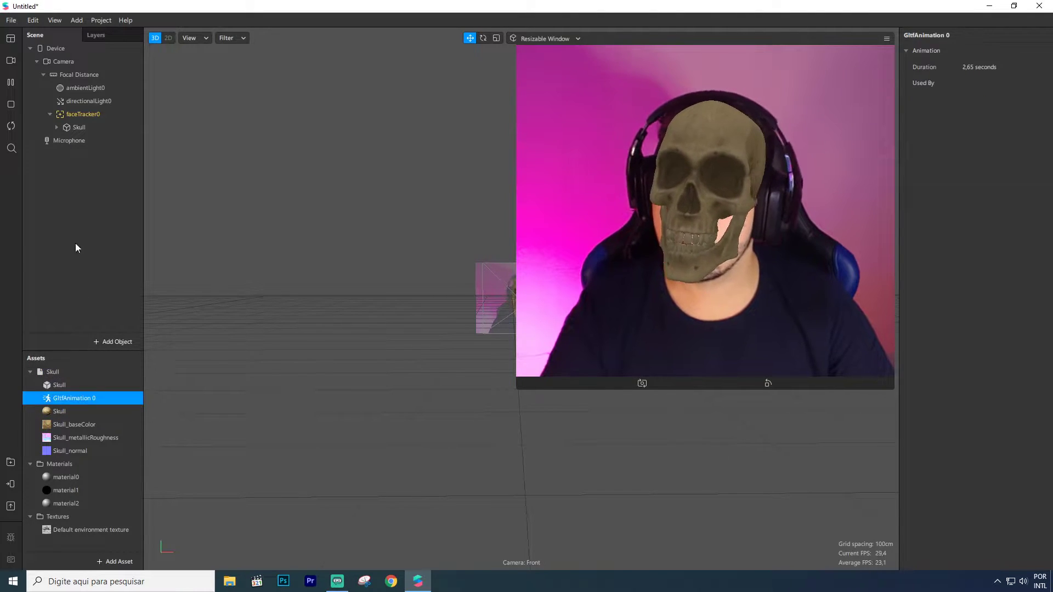
- Try a new animation controller on the Skull object, and delete the Playback Controllers entry from the assets
click(91, 130)
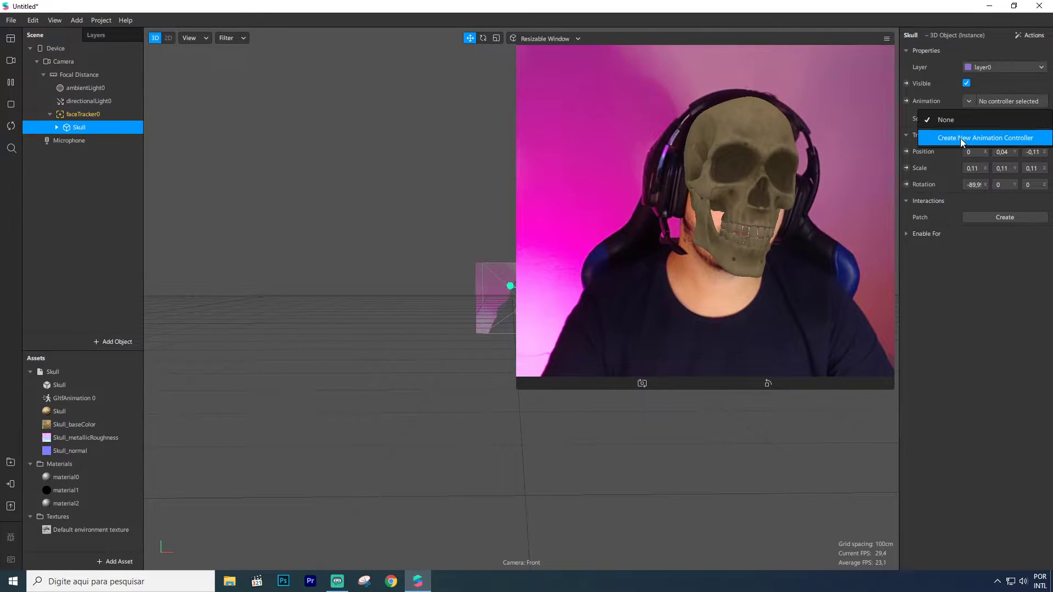
click(986, 136)
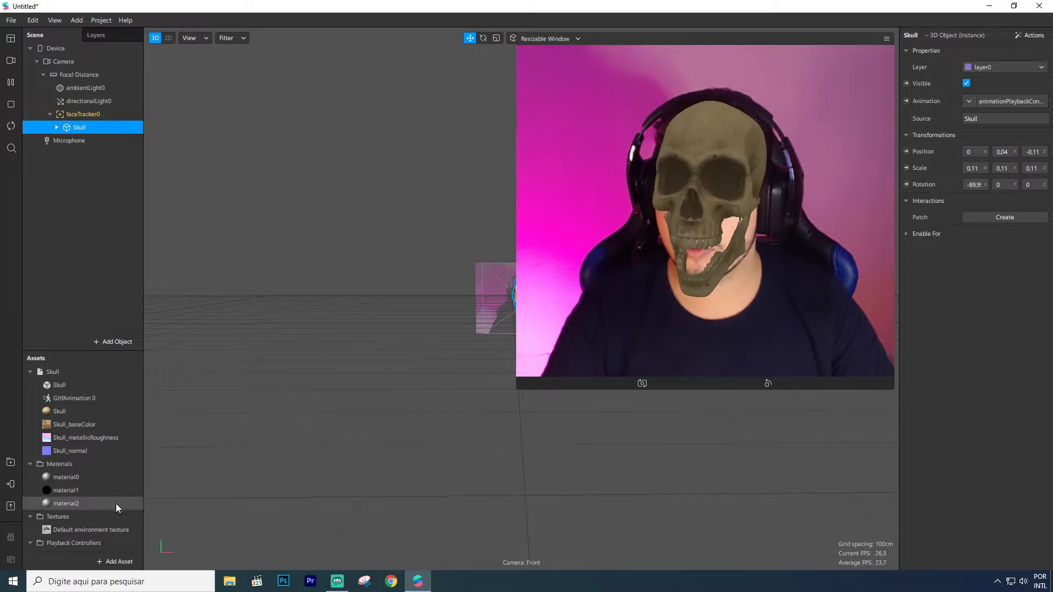
click(90, 547)
key(Delete)
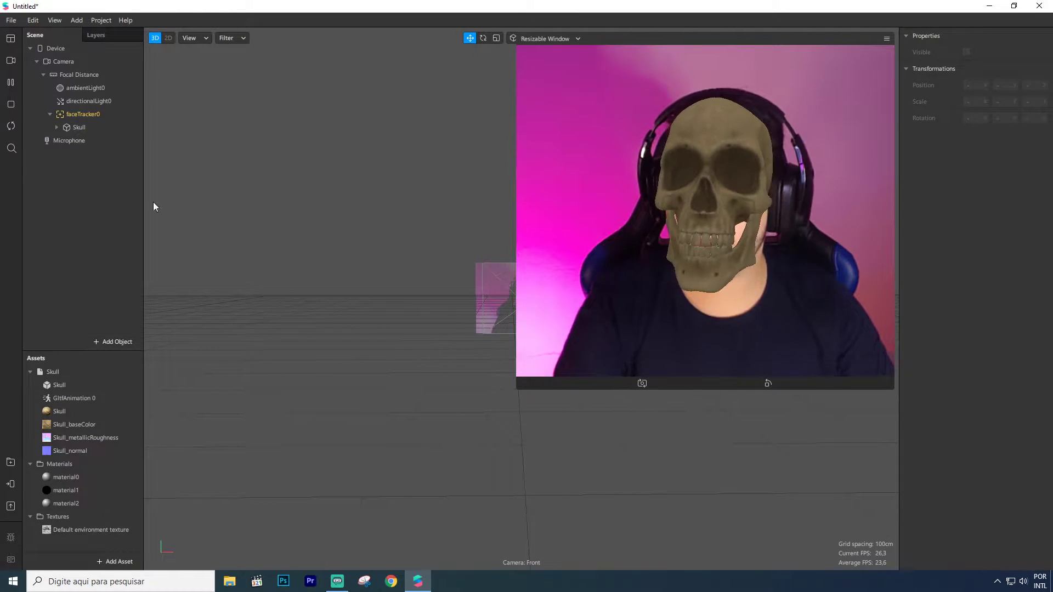
- Create a patch for the Animation property of the Skull object inside faceTracker0
click(83, 128)
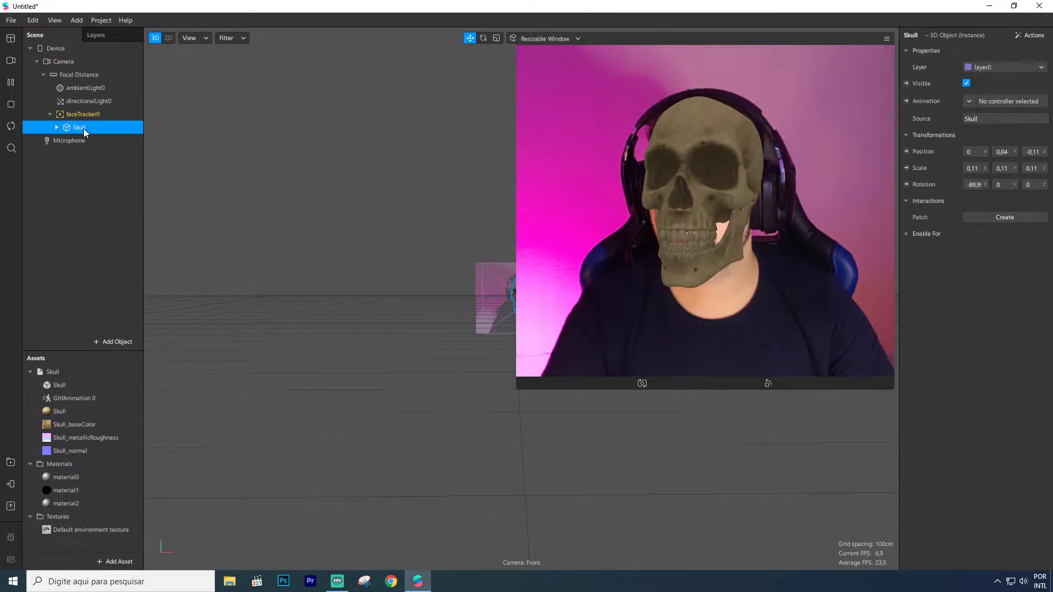
click(906, 100)
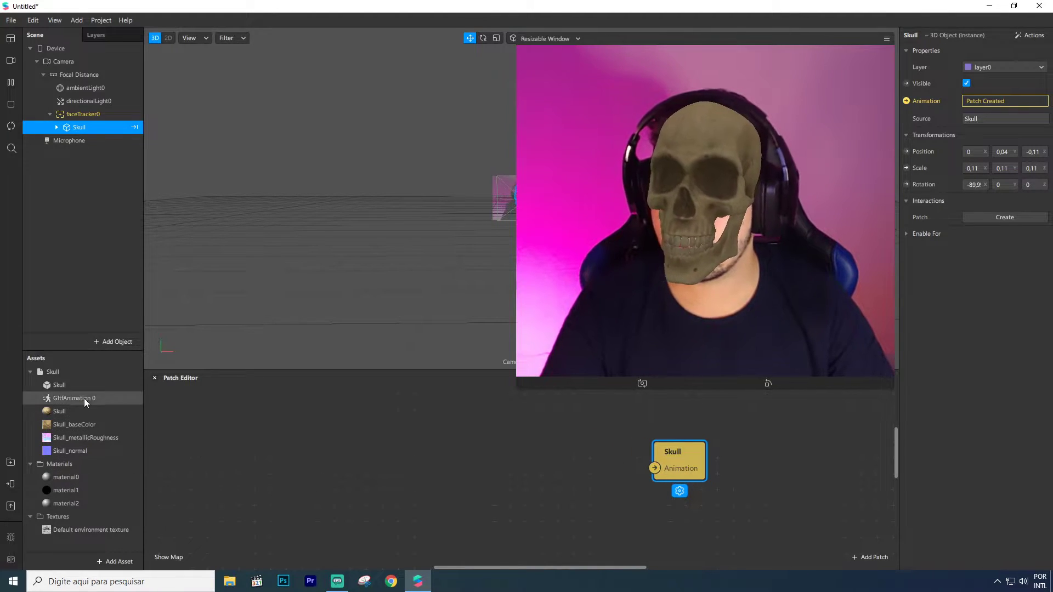
- Add GltfAnimation 0 to the patch graph and connect it through an Animation Player to the Skull's Animation patch
click(65, 398)
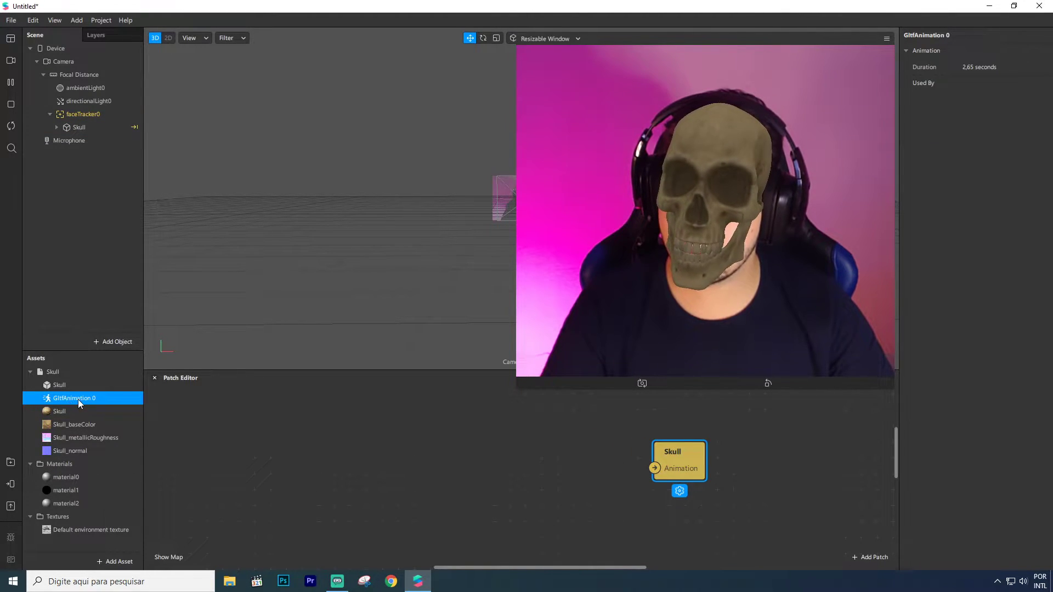
drag(59, 400, 537, 446)
text(a)
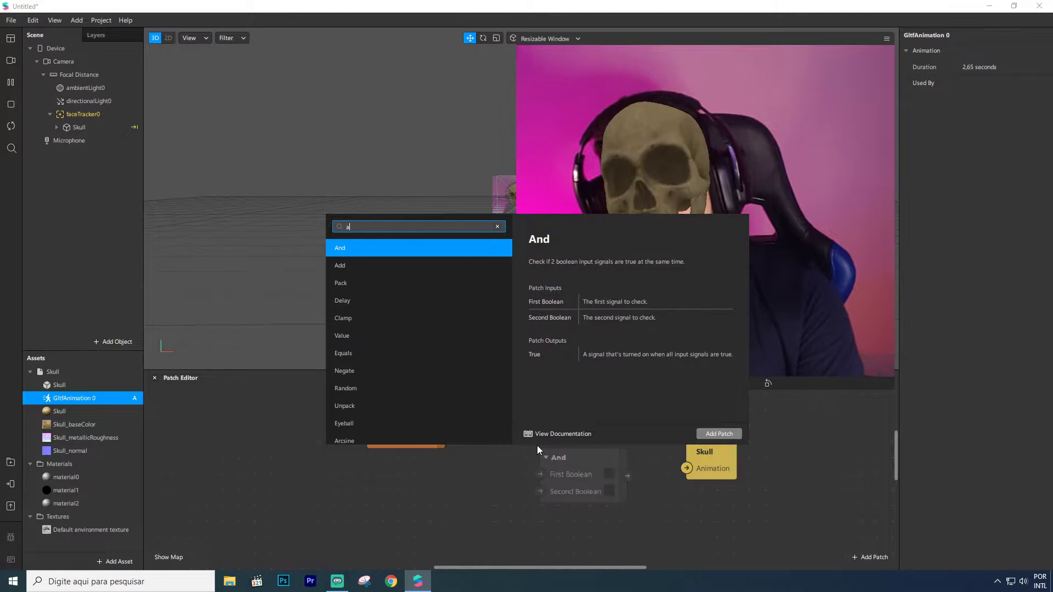
text(ni)
key(Down)
key(Down)
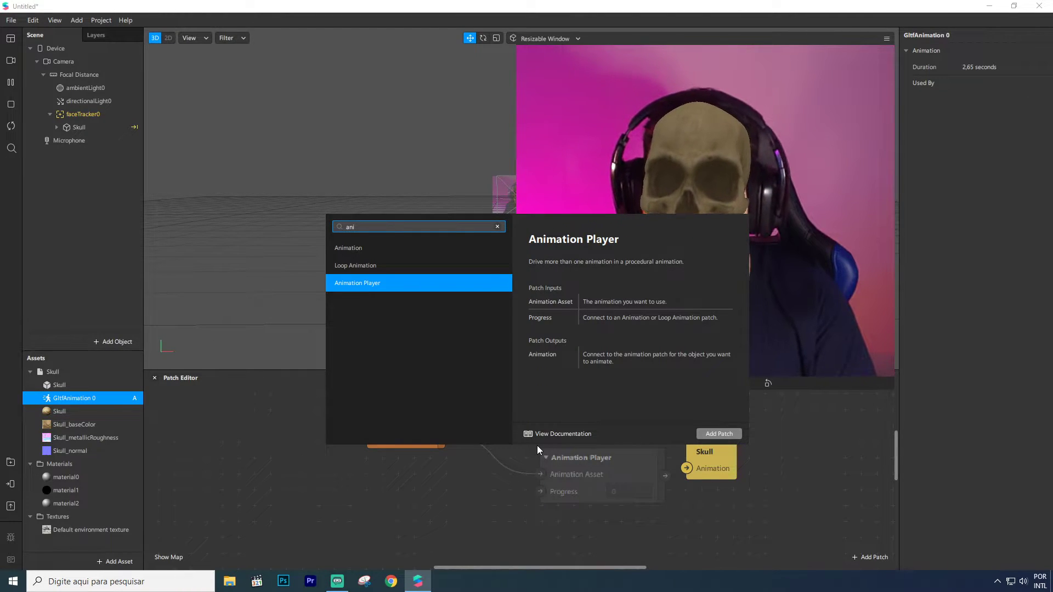
key(Return)
drag(642, 483, 594, 458)
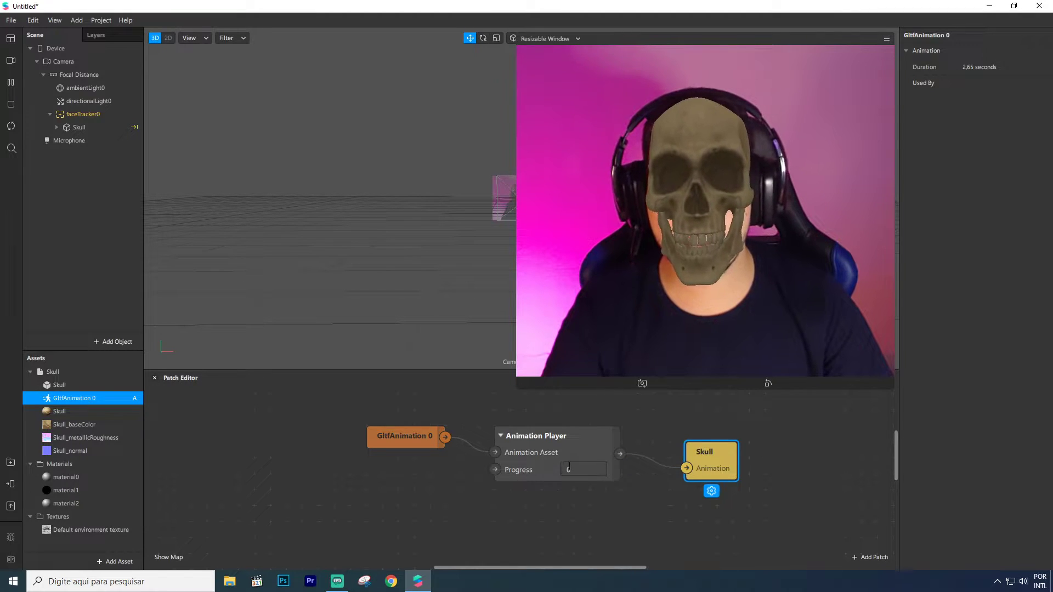
- Move the Animation Player patch closer to the Skull patch and set its Progress to 0,8
drag(587, 445, 619, 445)
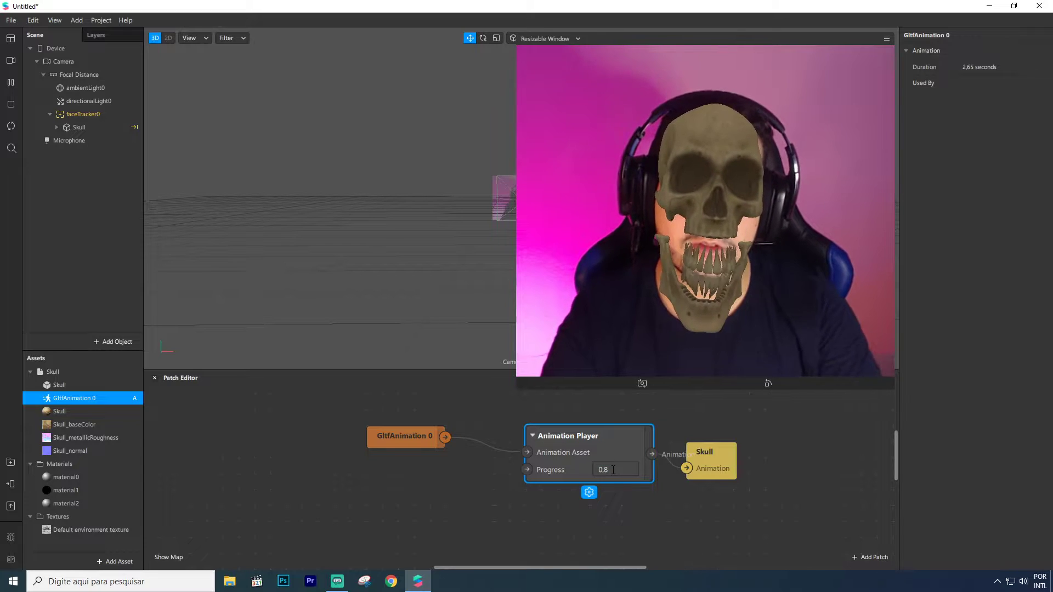
scroll(603, 447, right, 5)
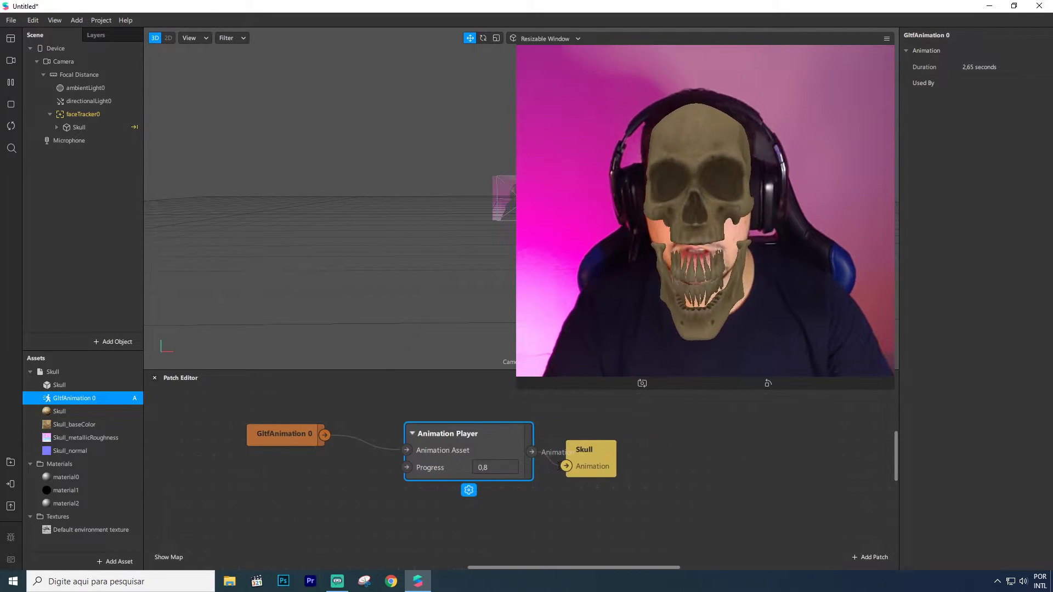
scroll(428, 463, down, 2)
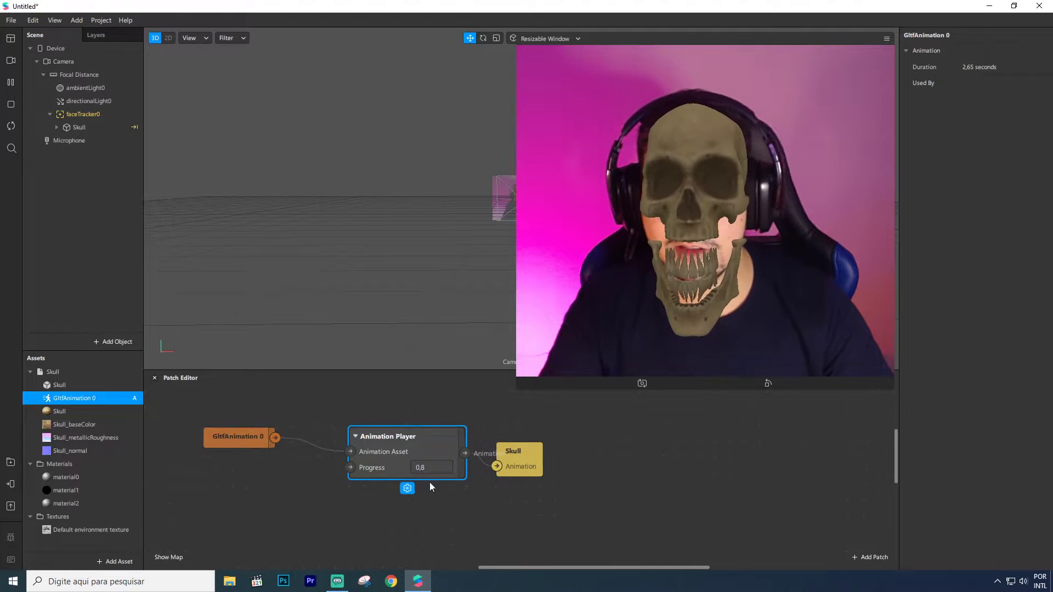
drag(542, 566, 475, 563)
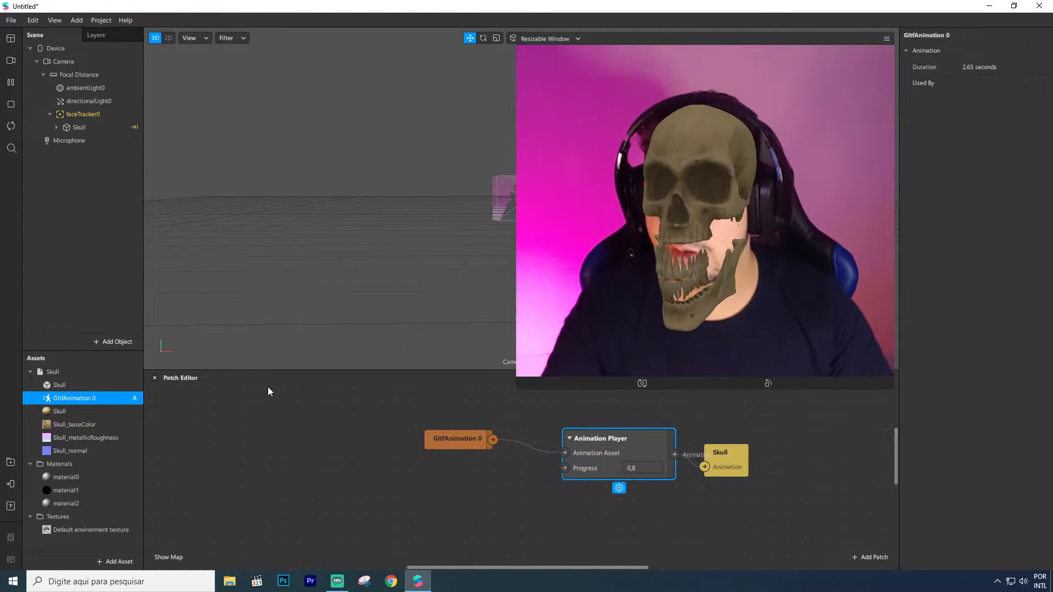
- Create a Mouth Open interaction patch for faceTracker0
click(83, 115)
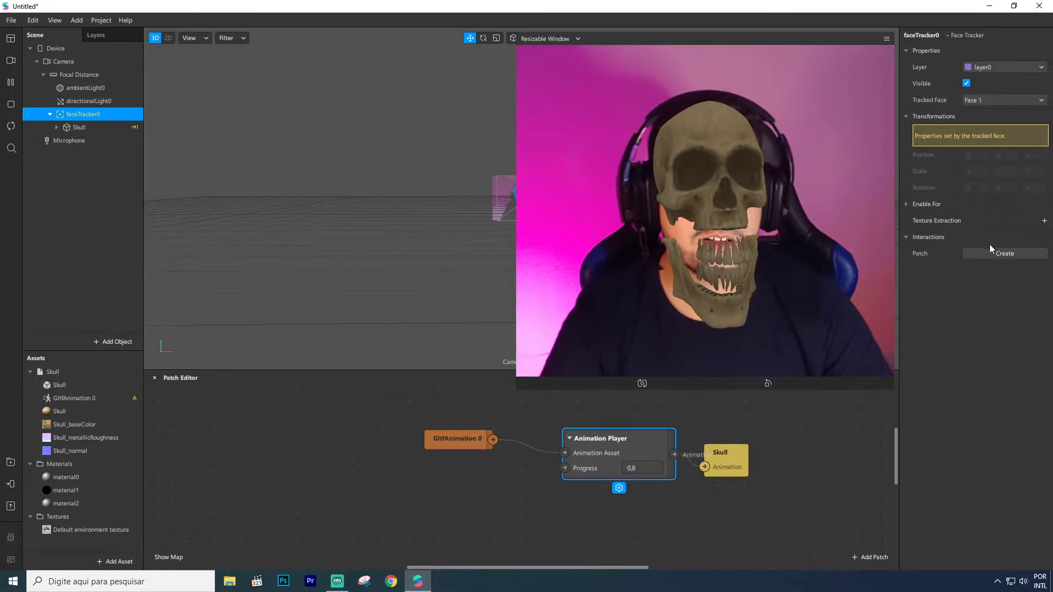
click(1005, 255)
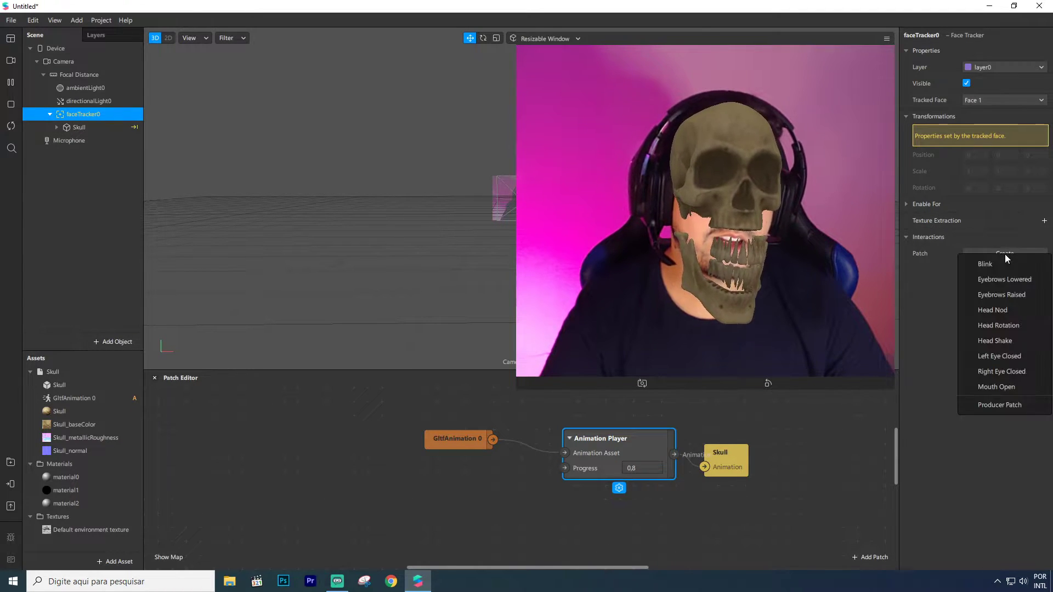
click(1002, 388)
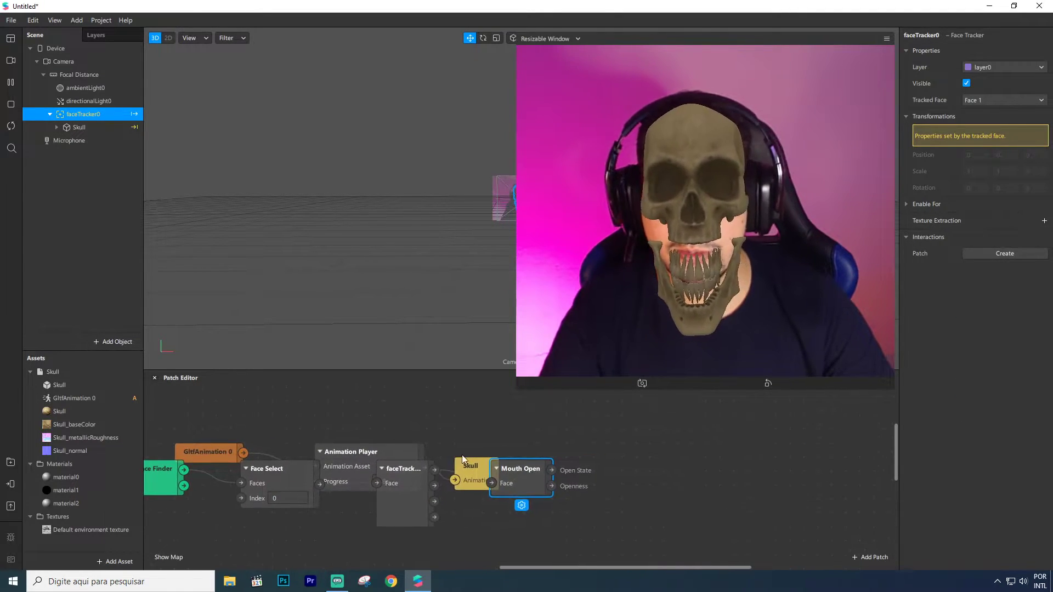
- Rearrange the patches so the animation chain sits above the face-tracking chain, with Mouth Open below GltfAnimation 0
drag(476, 463, 580, 407)
drag(383, 454, 483, 396)
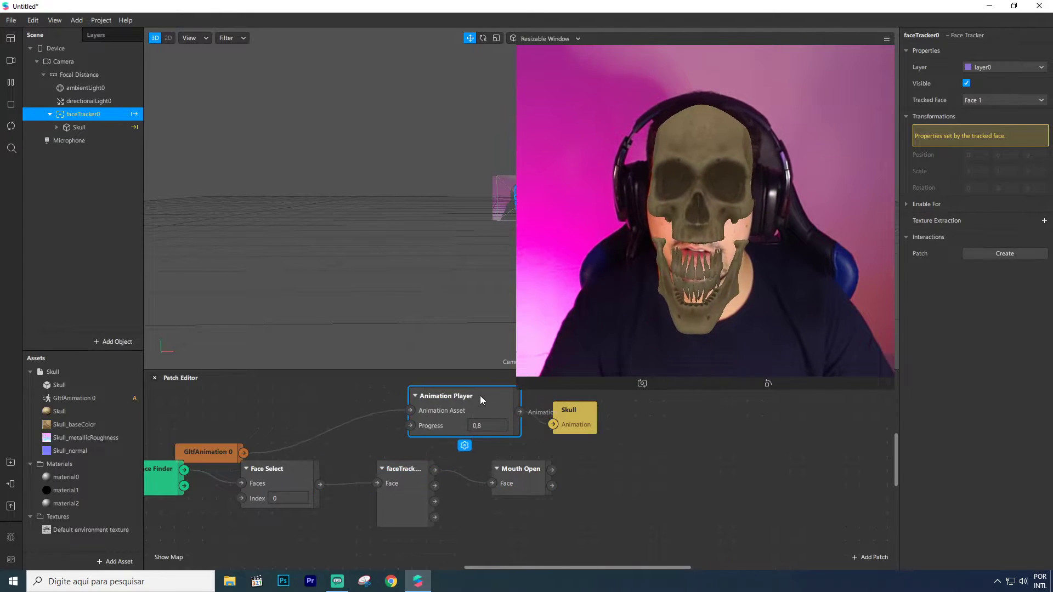
drag(226, 451, 386, 406)
drag(499, 571, 451, 568)
drag(294, 430, 546, 556)
drag(568, 517, 411, 529)
drag(652, 477, 492, 467)
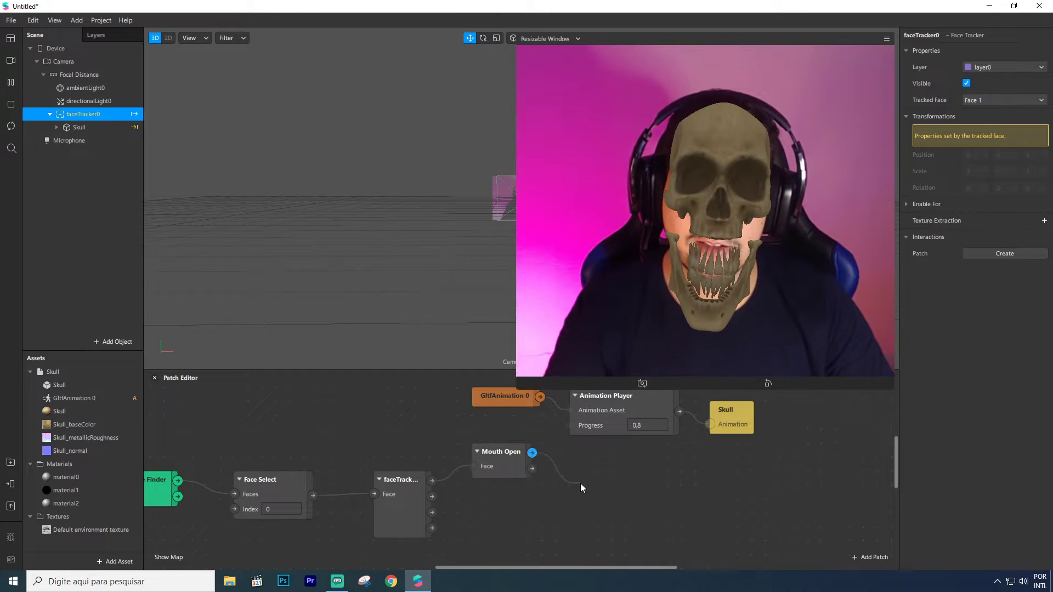
- Attach a Value patch to Mouth Open's Open State output, and switch its input to the Openness output
drag(580, 483, 580, 483)
text(value)
key(Return)
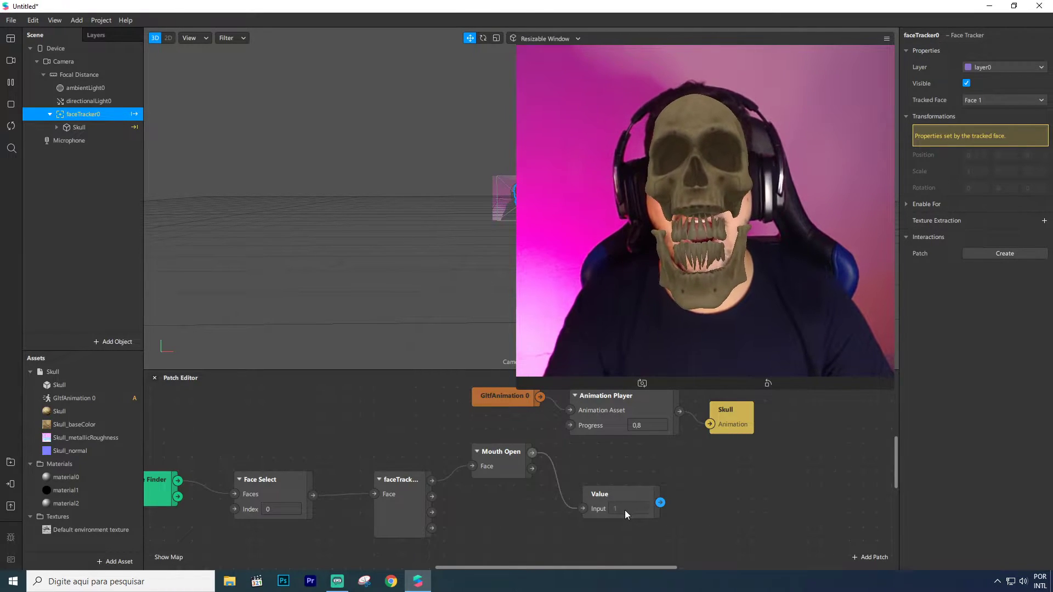
drag(630, 496, 645, 482)
drag(533, 470, 607, 495)
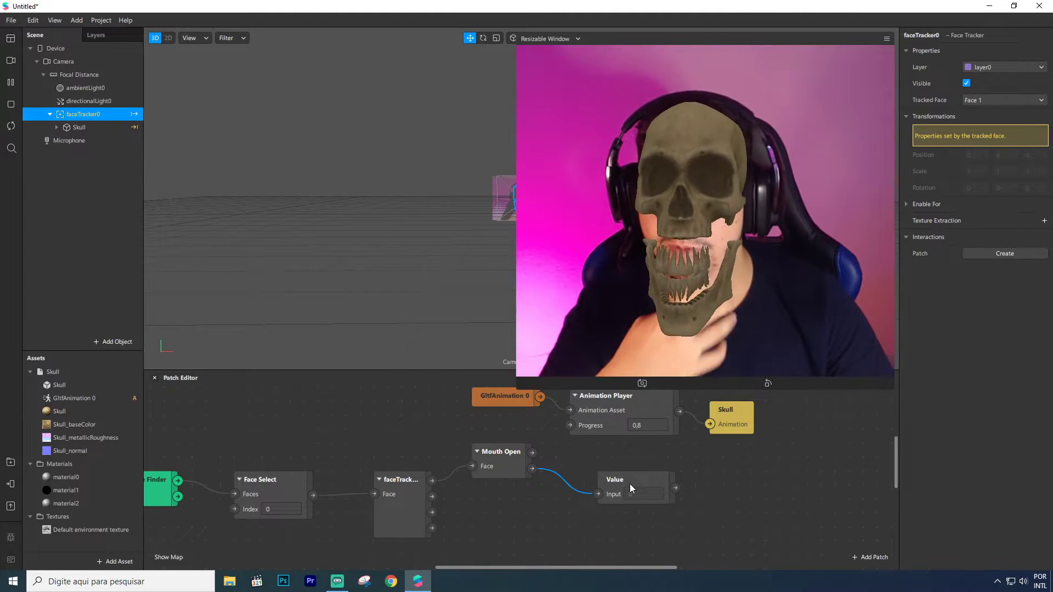
- Connect Mouth Open's Openness output to the Animation Player's Progress, and delete the Value patch
drag(533, 469, 570, 427)
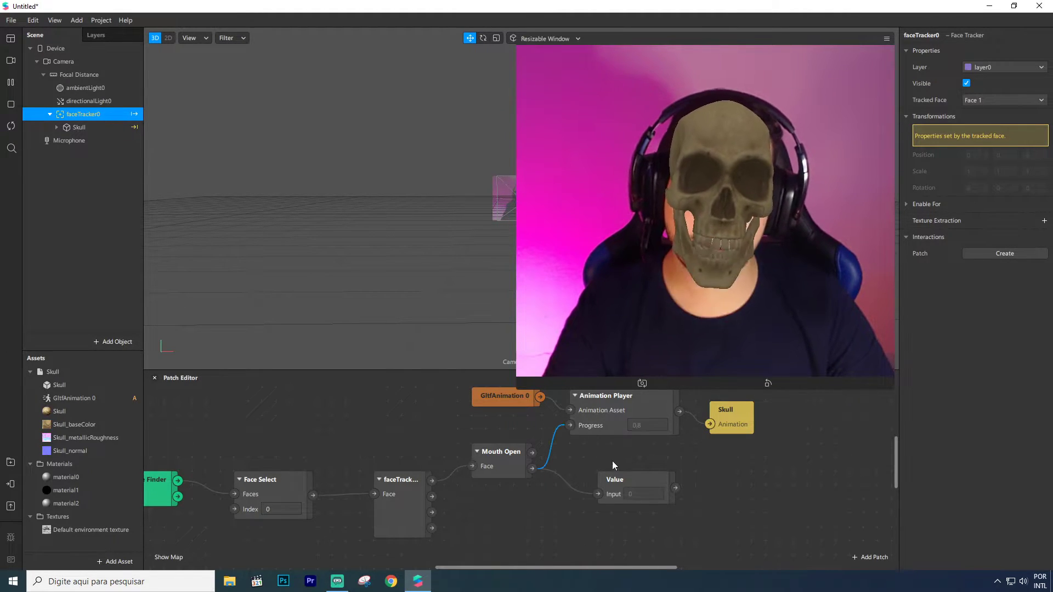
click(623, 482)
key(Delete)
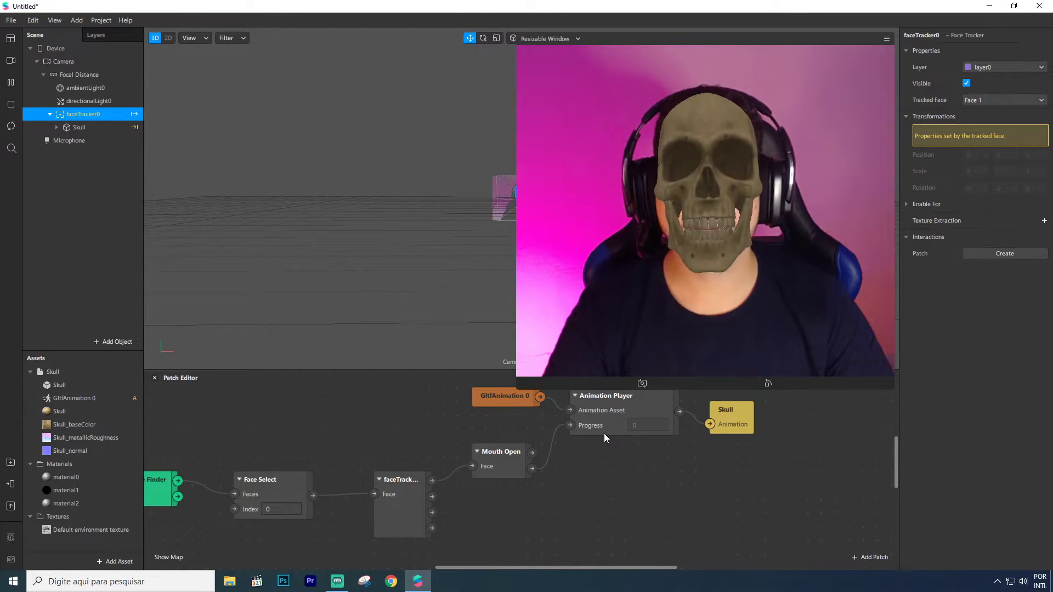
- Delete the GltfAnimation 0, Animation Player and Skull animation patches from the graph
scroll(535, 439, up, 2)
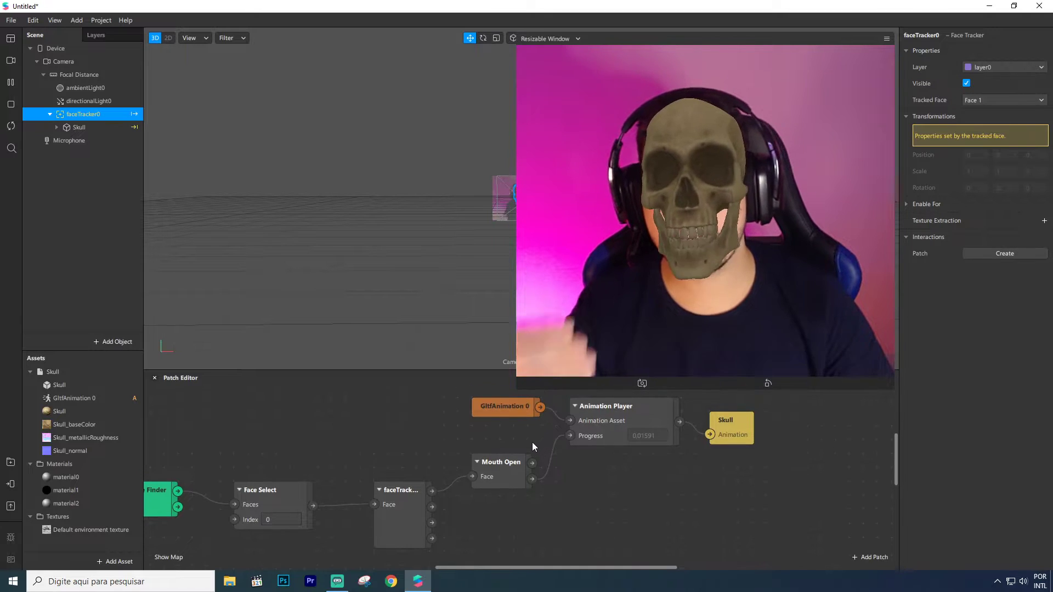
drag(523, 569, 503, 568)
drag(528, 405, 830, 448)
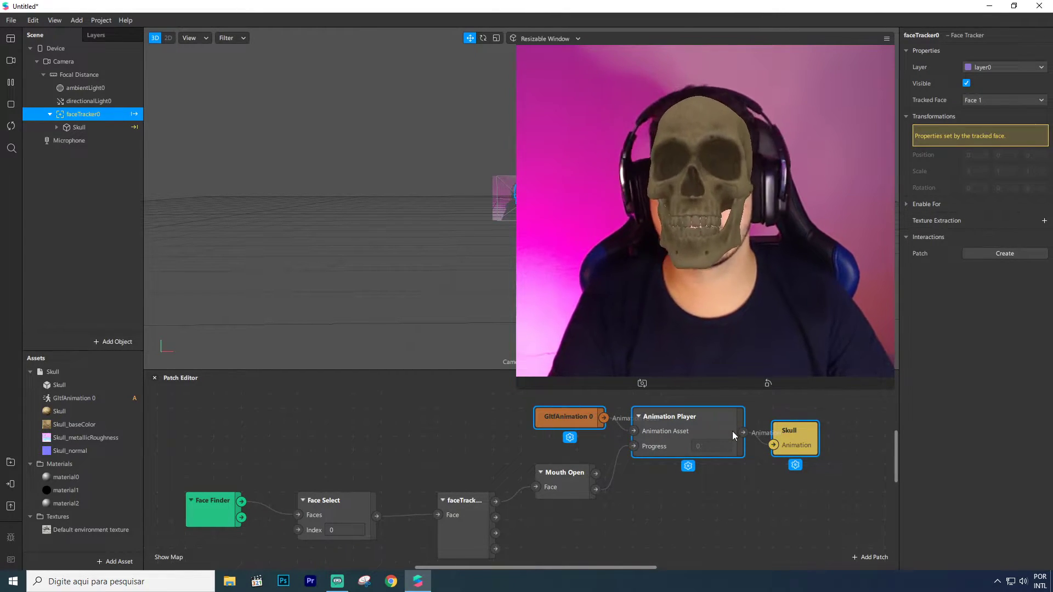
key(Delete)
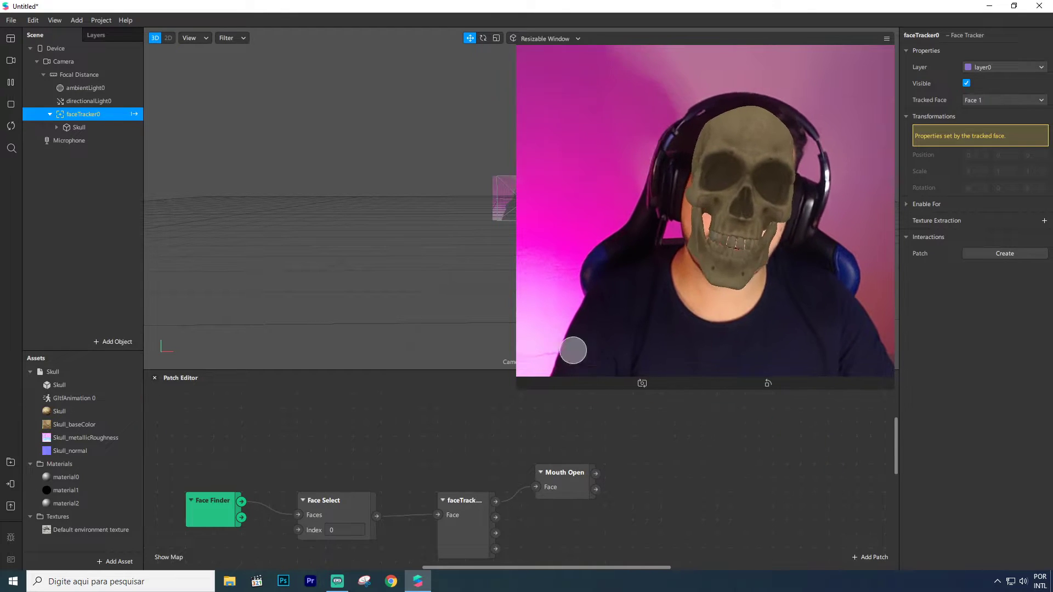
- Focus the viewport on the Skull object and shrink the preview window
click(67, 127)
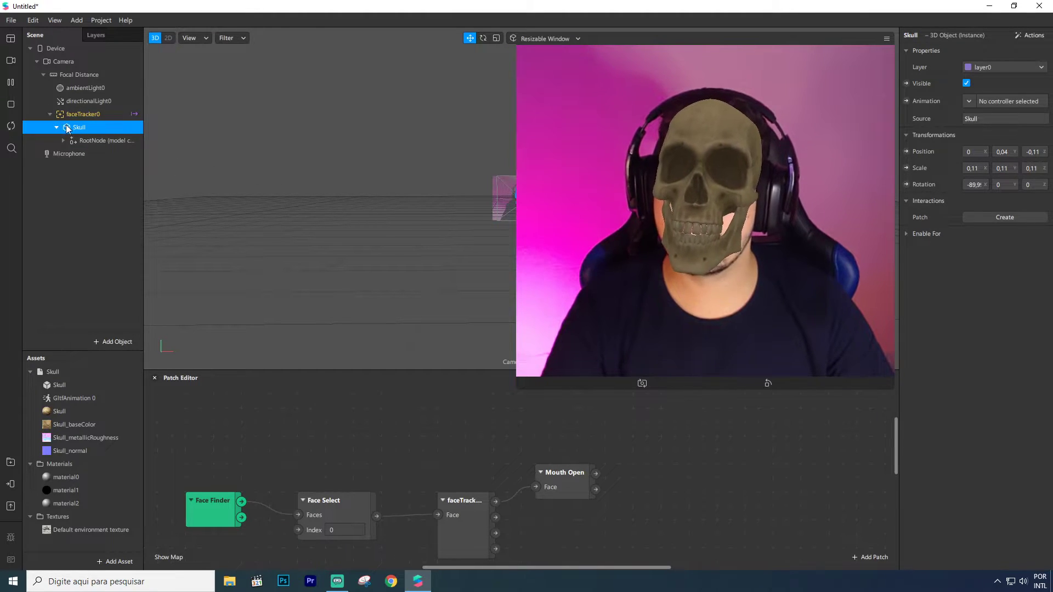
key(f)
drag(539, 370, 658, 268)
- Expand the Skull hierarchy through RootNode, root and GLTF_SceneRootNode down to the child nodes of Skull_15, and widen the scene list
click(63, 140)
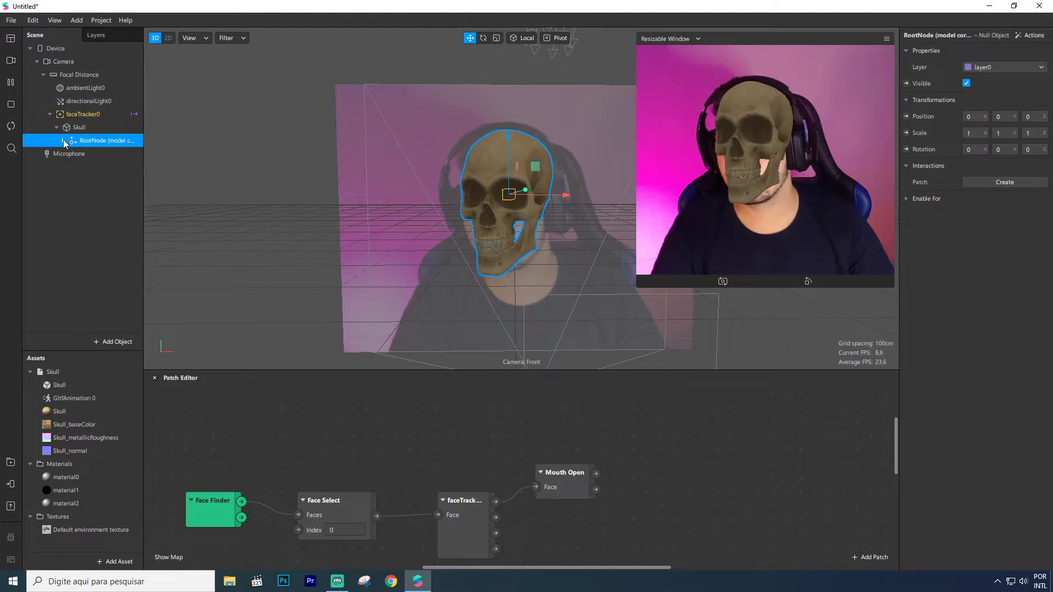
click(63, 141)
click(70, 155)
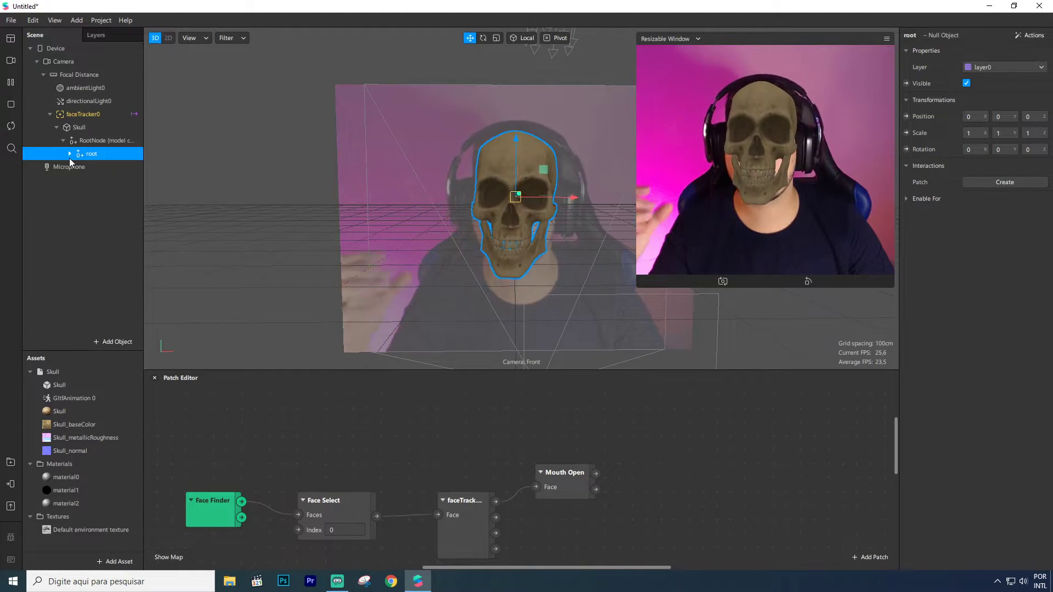
click(69, 155)
click(91, 166)
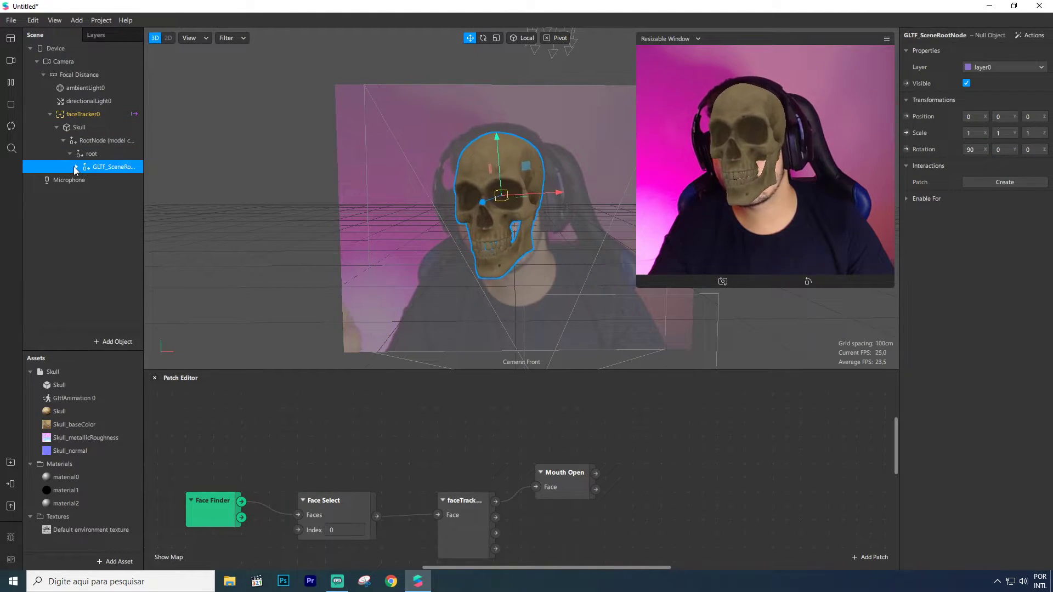
click(83, 180)
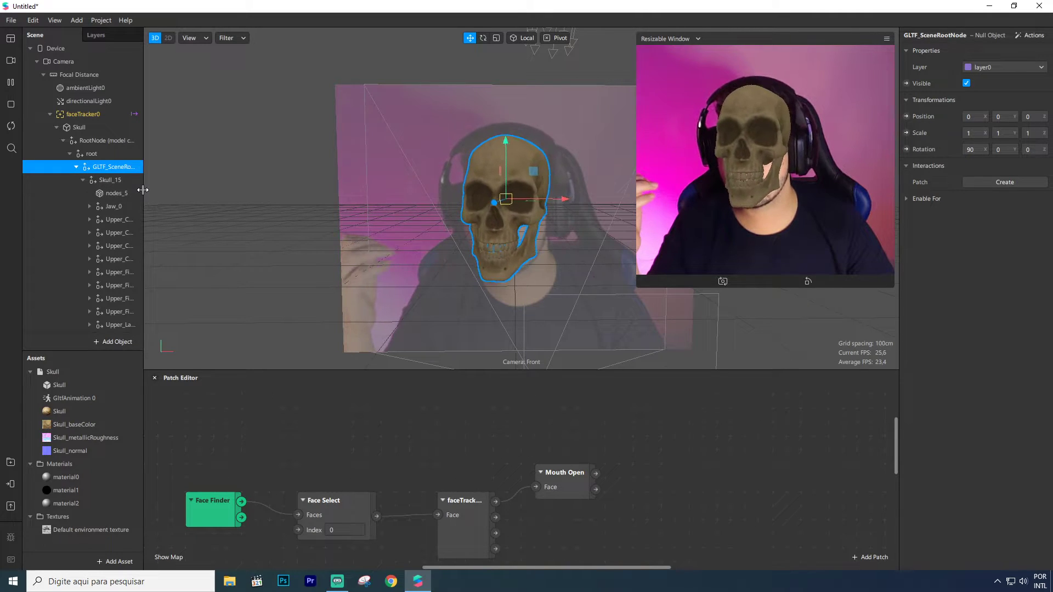
drag(143, 191, 152, 196)
- Examine the child nodes of Skull_15, comparing Jaw_0, nodes_5 and the upper teeth to identify the part that forms the jaw
click(117, 207)
click(117, 220)
click(120, 232)
click(123, 246)
click(124, 259)
click(126, 272)
scroll(127, 268, down, 3)
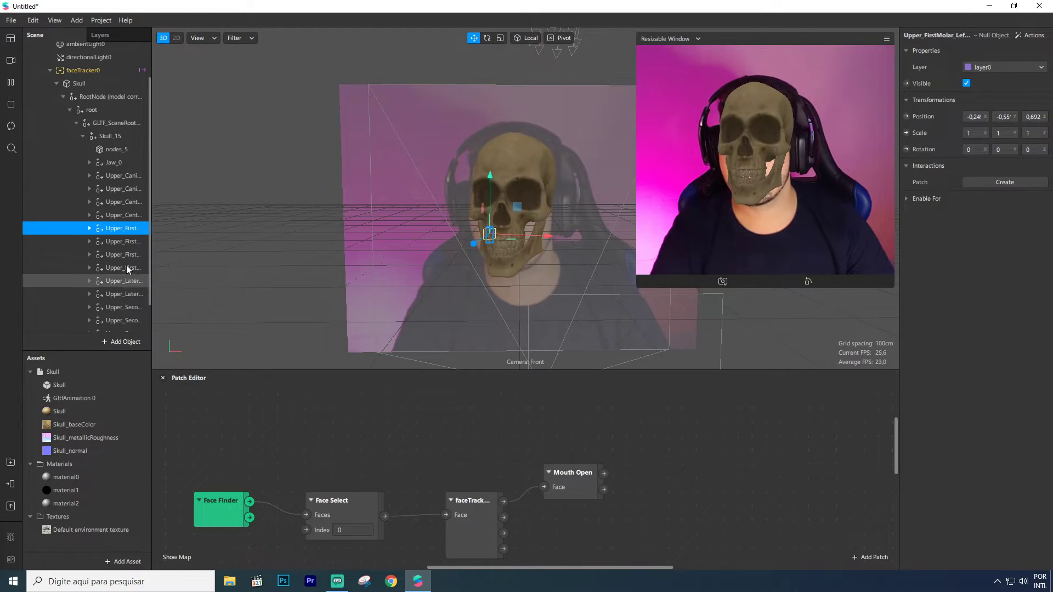
scroll(118, 247, up, 3)
click(104, 163)
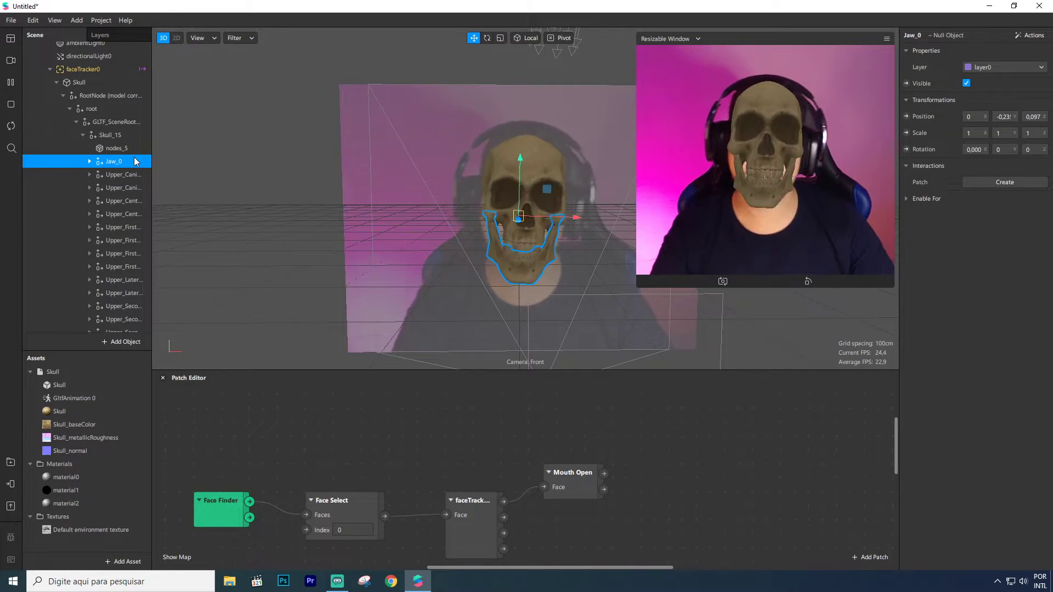
click(124, 174)
click(111, 161)
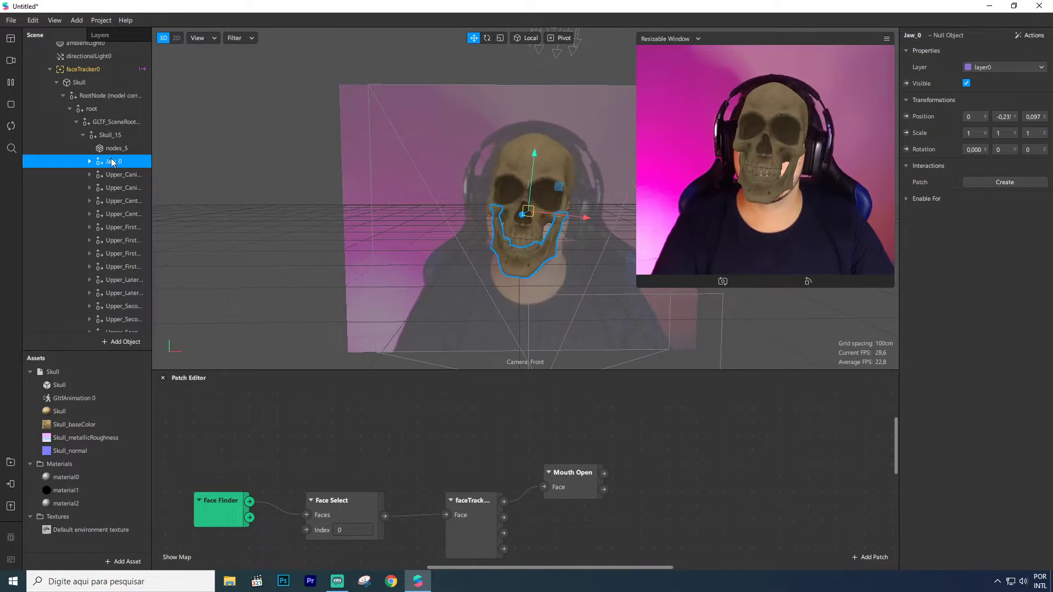
click(114, 149)
click(114, 160)
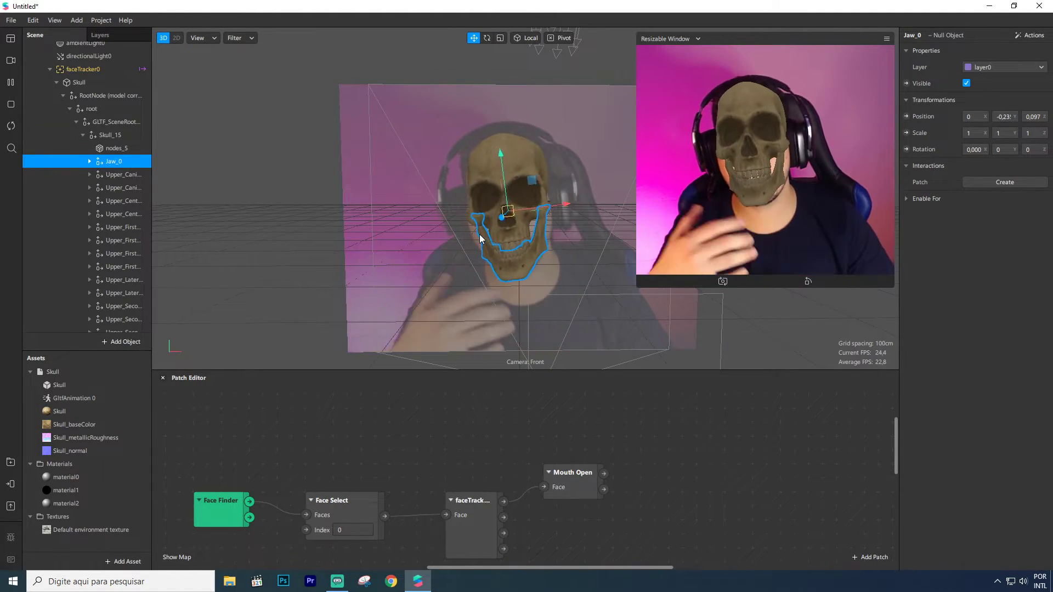
- Test opening Jaw_0 with an X rotation of 40, and set the X rotation to 0
click(974, 149)
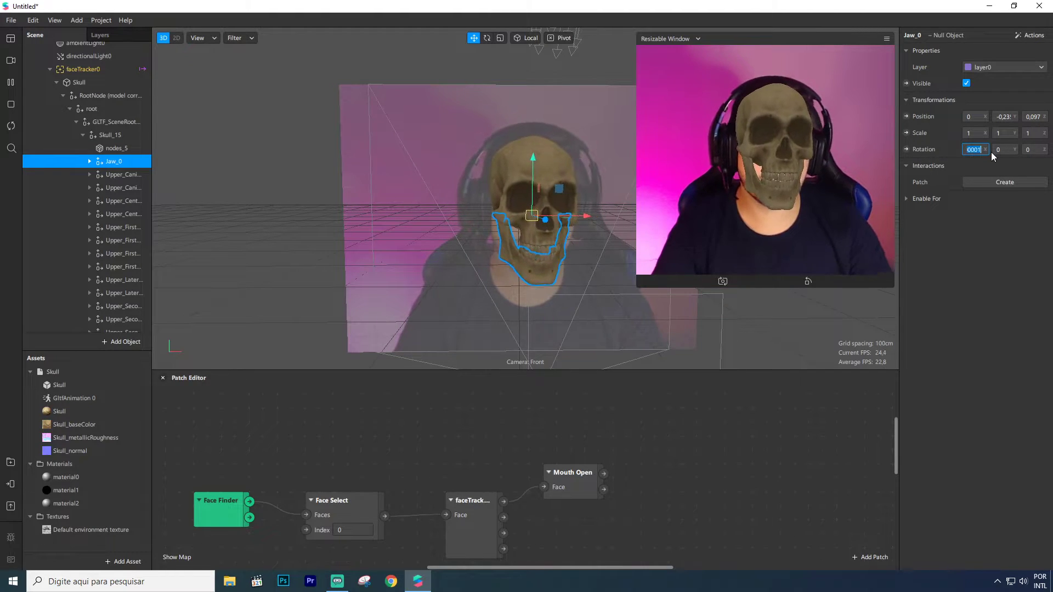
text(40)
key(Return)
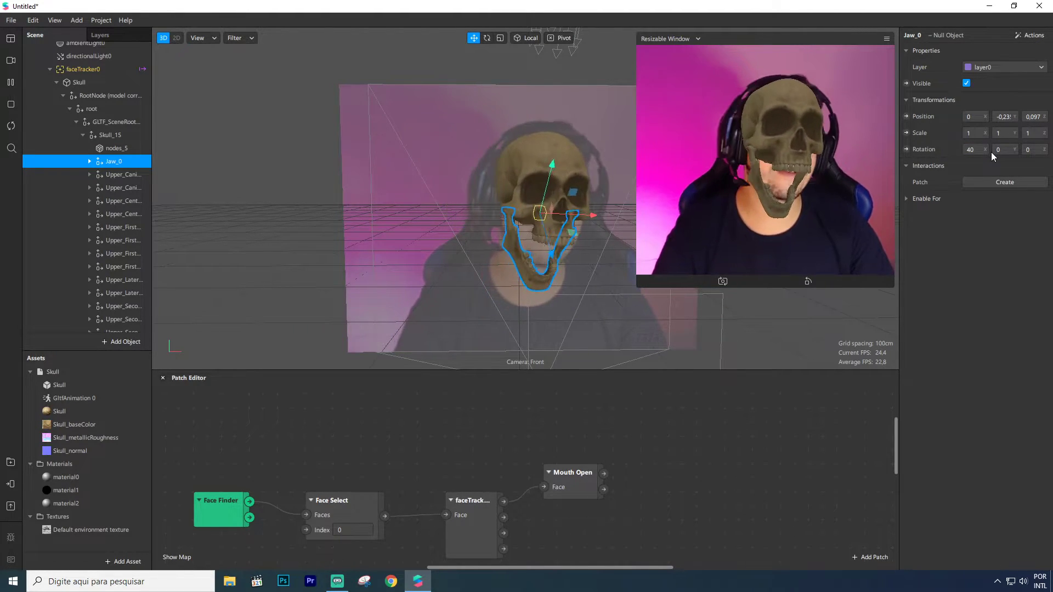
click(982, 150)
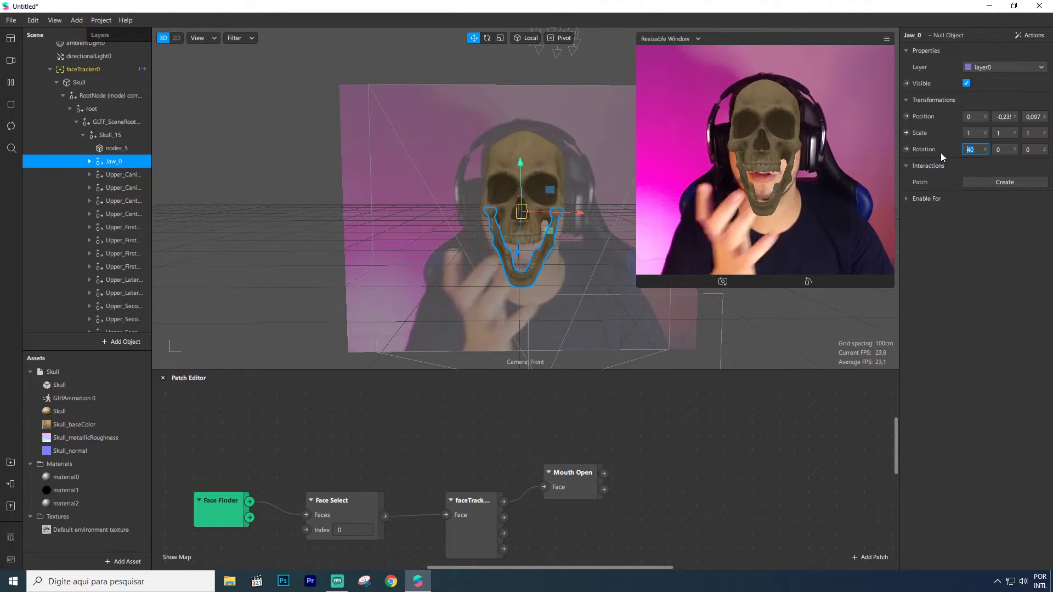
text(0)
key(Return)
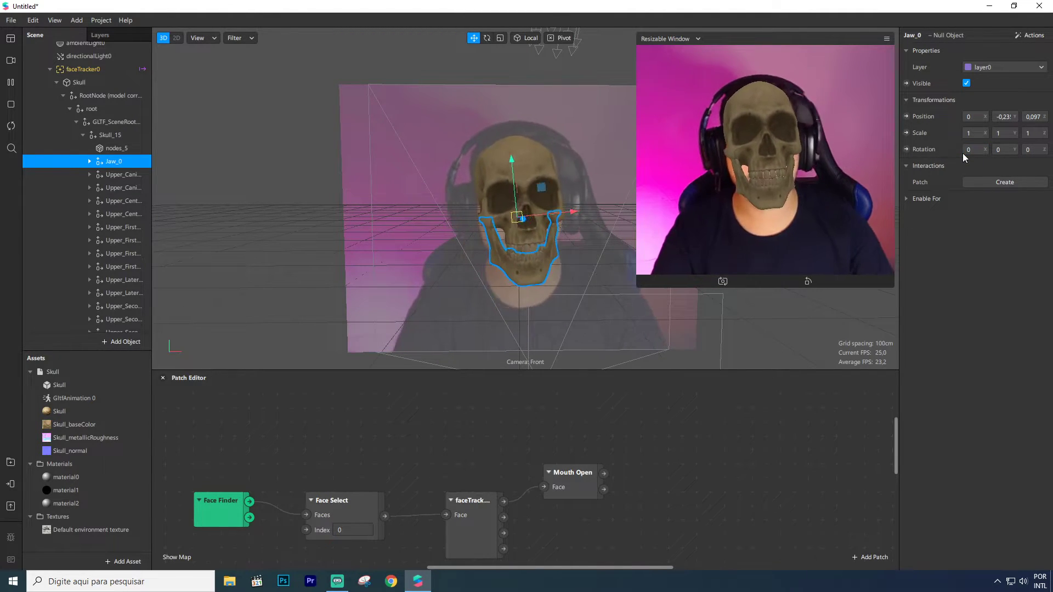
- Try a patch for the Rotation property of Jaw_0, and remove it from the graph
click(906, 149)
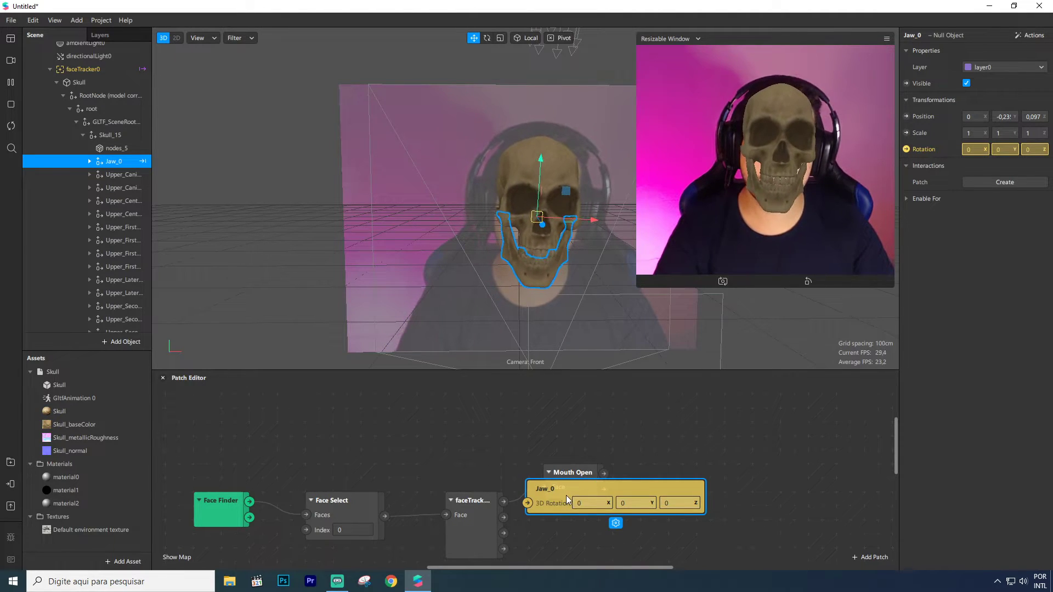
drag(566, 496, 707, 465)
click(906, 149)
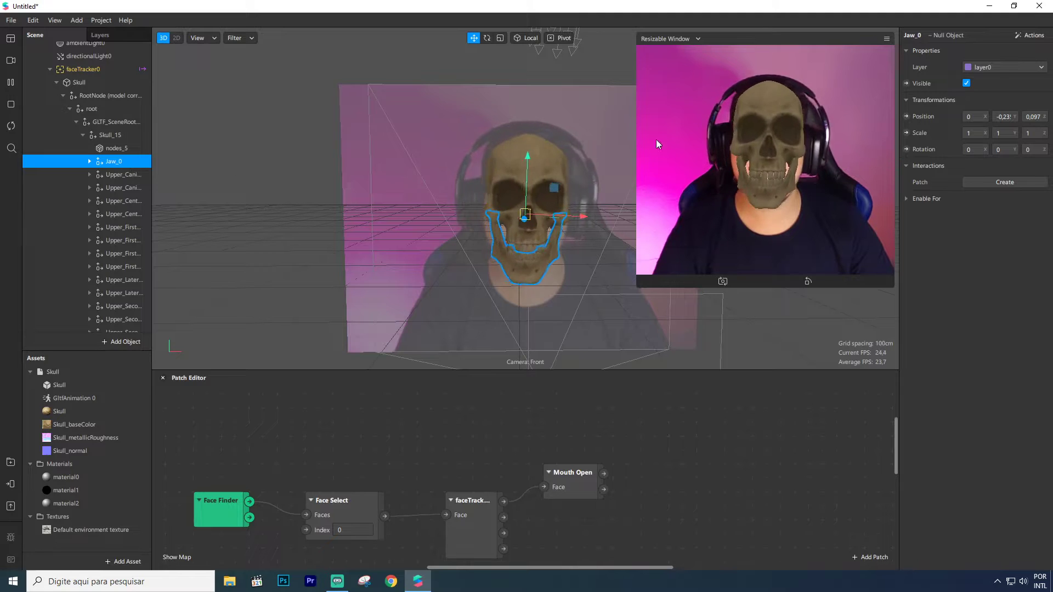
- Create a patch for the Rotation property of Jaw_0 and space it apart from the Mouth Open patch
click(906, 149)
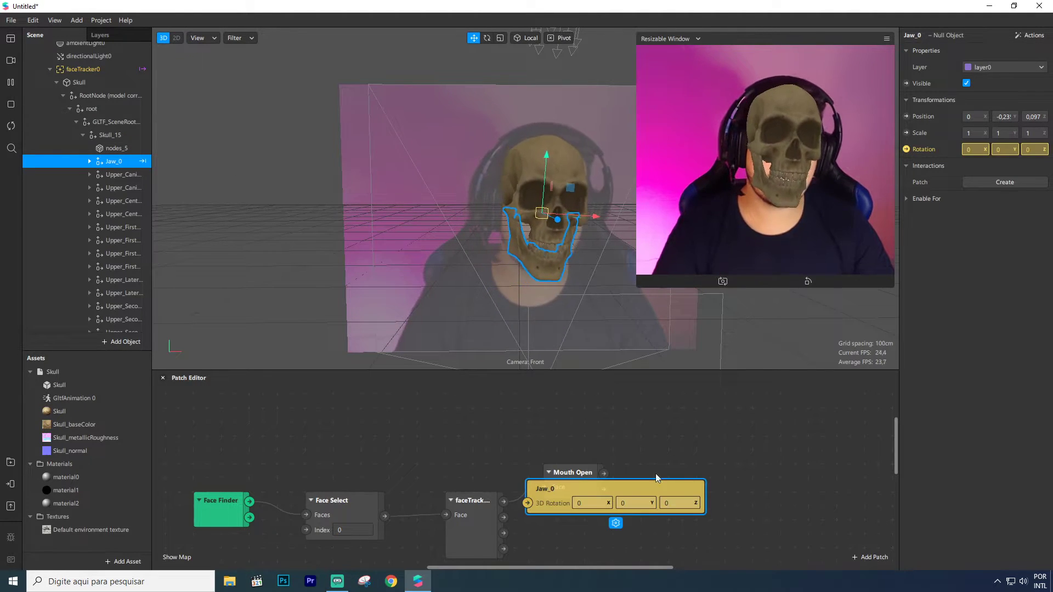
drag(643, 487, 784, 438)
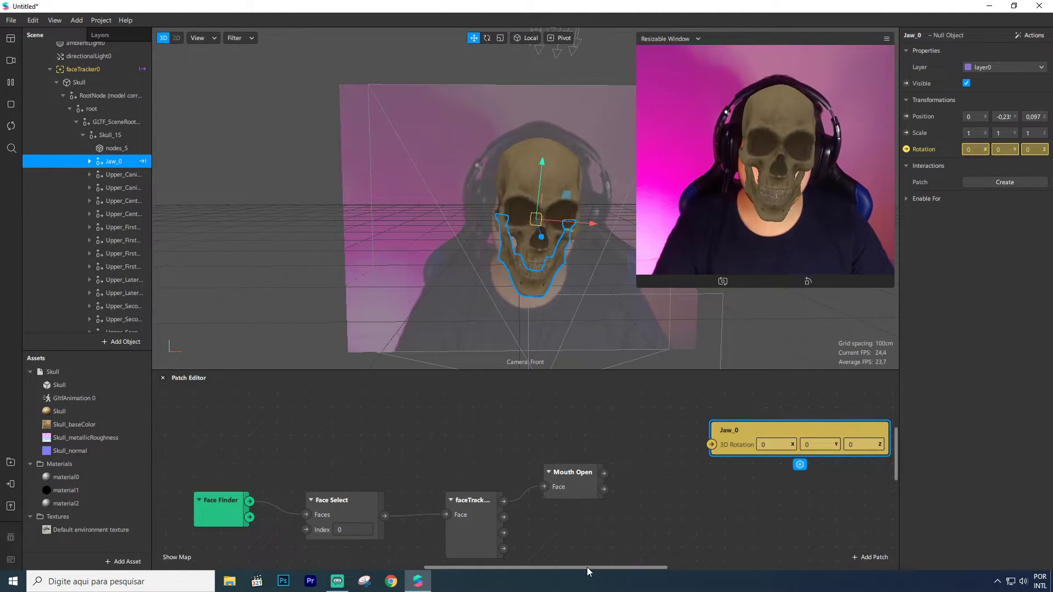
drag(587, 567, 613, 567)
drag(500, 477, 472, 449)
drag(656, 445, 712, 431)
drag(496, 467, 483, 454)
drag(717, 419, 731, 416)
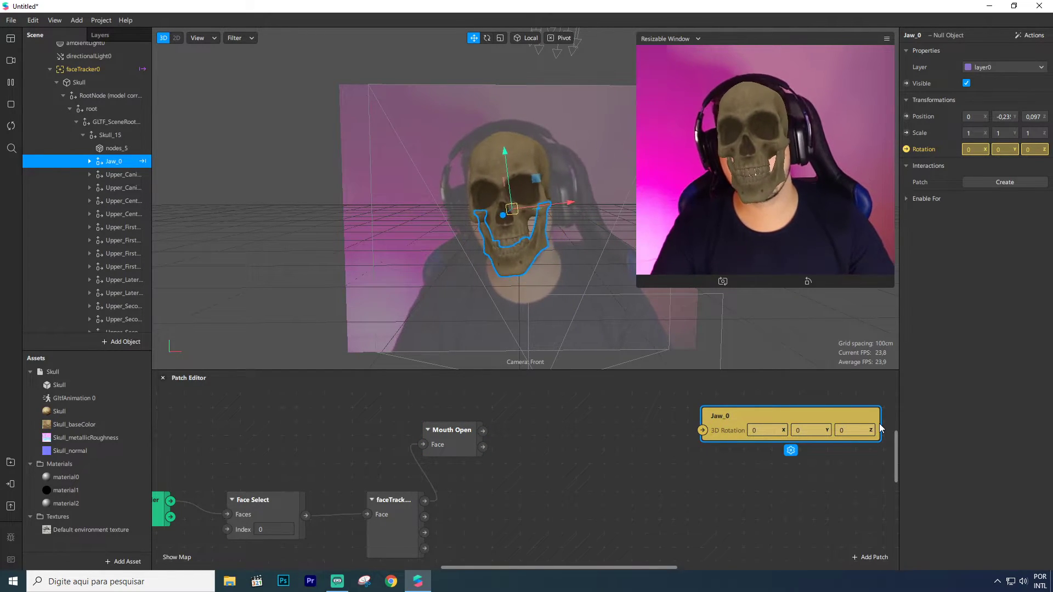
- Add a Pack patch that feeds Jaw_0's 3D Rotation, and connect the Mouth Open Openness output to its first input
right_click(616, 429)
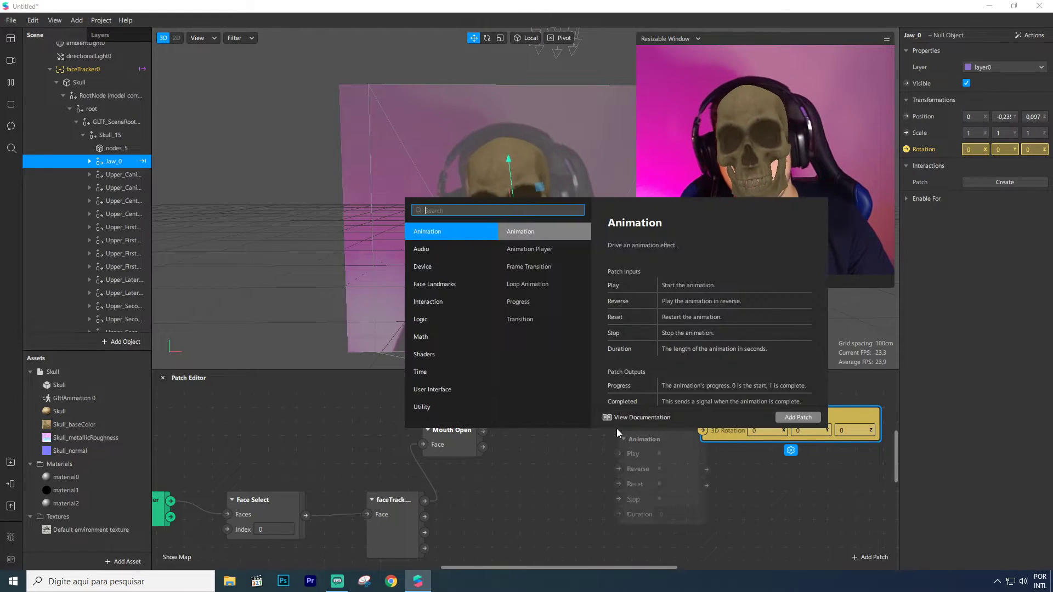
text(pac)
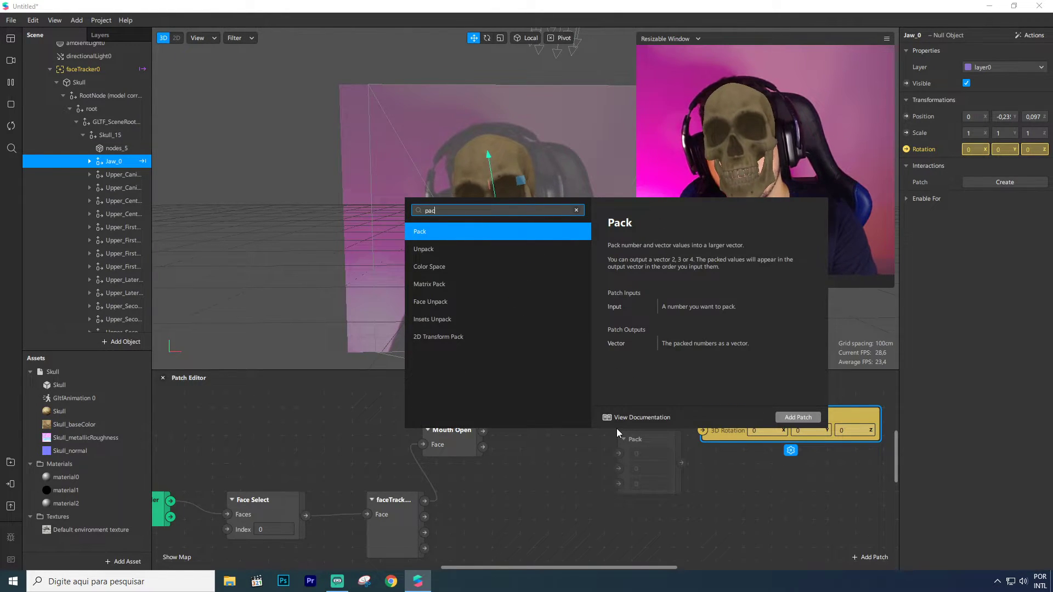
key(Return)
drag(637, 443, 703, 431)
click(639, 417)
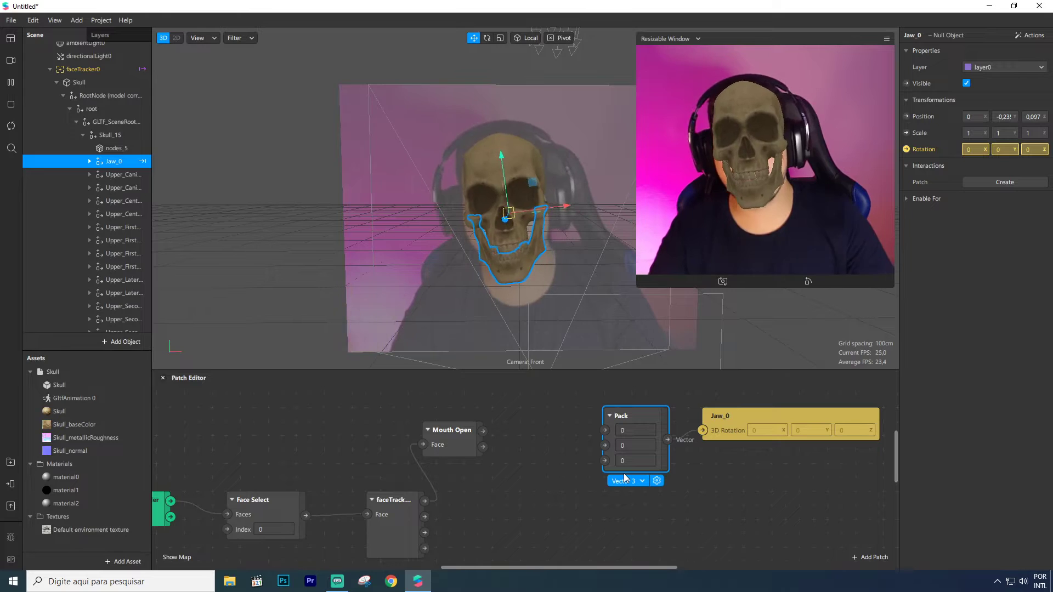
drag(454, 432, 605, 431)
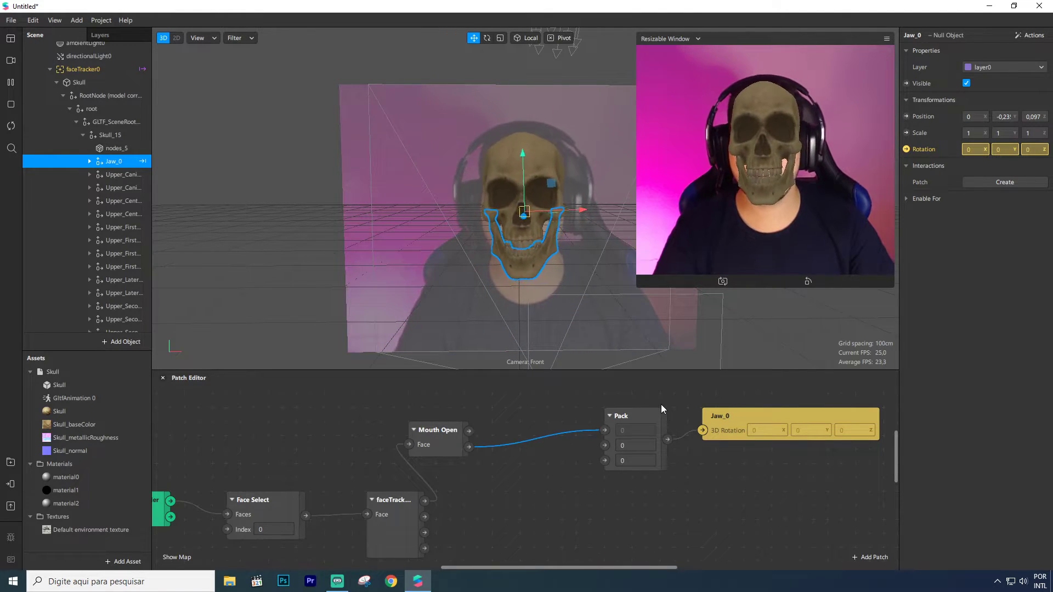
click(641, 415)
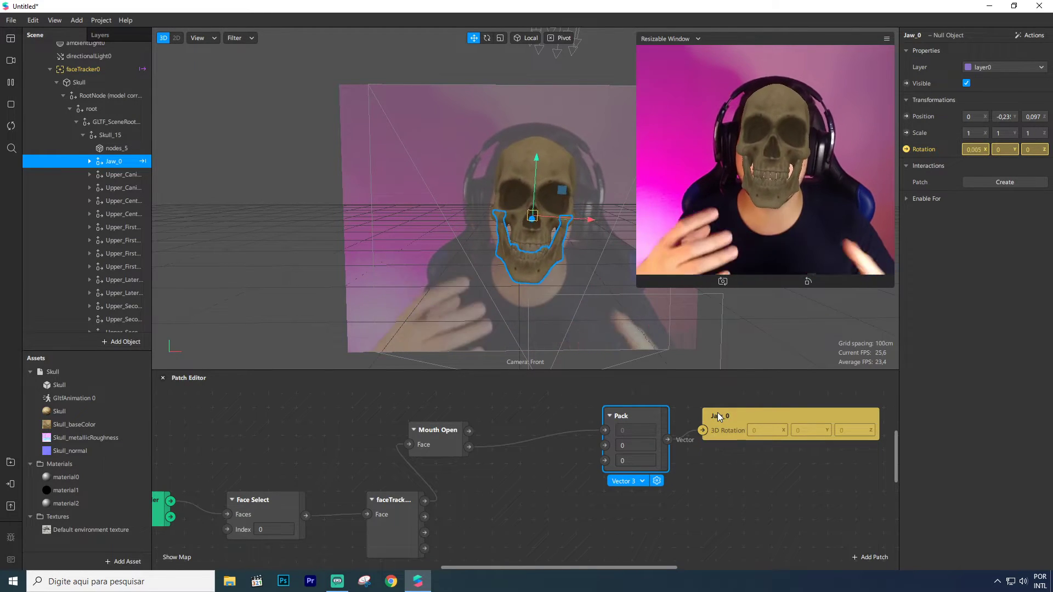
- Insert a Multiply patch between the Mouth Open Openness output and the first input of Pack
drag(469, 447, 486, 447)
text(mul)
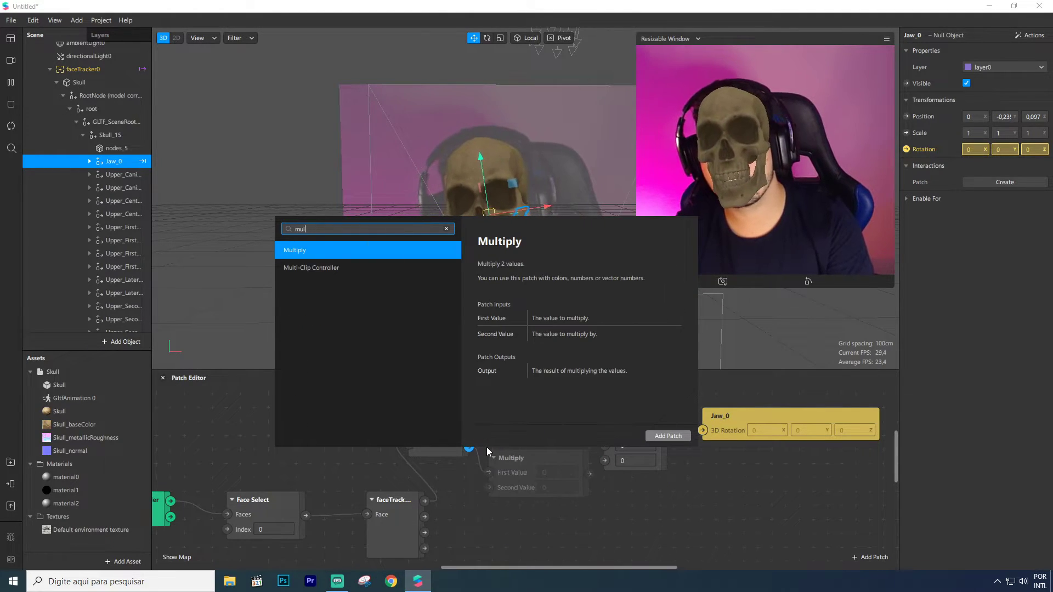
key(Return)
click(384, 420)
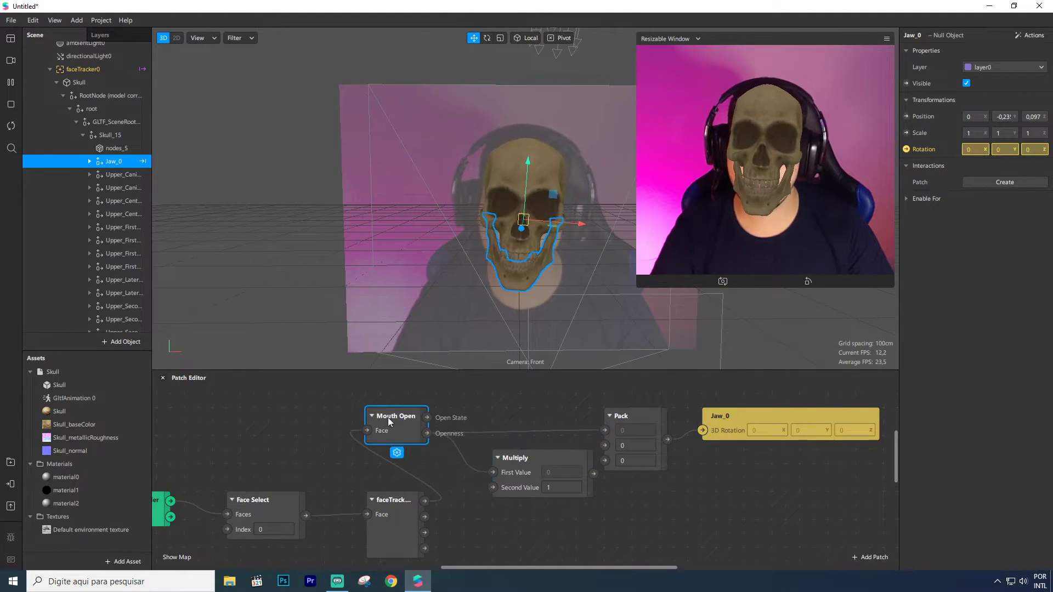
drag(559, 466, 605, 431)
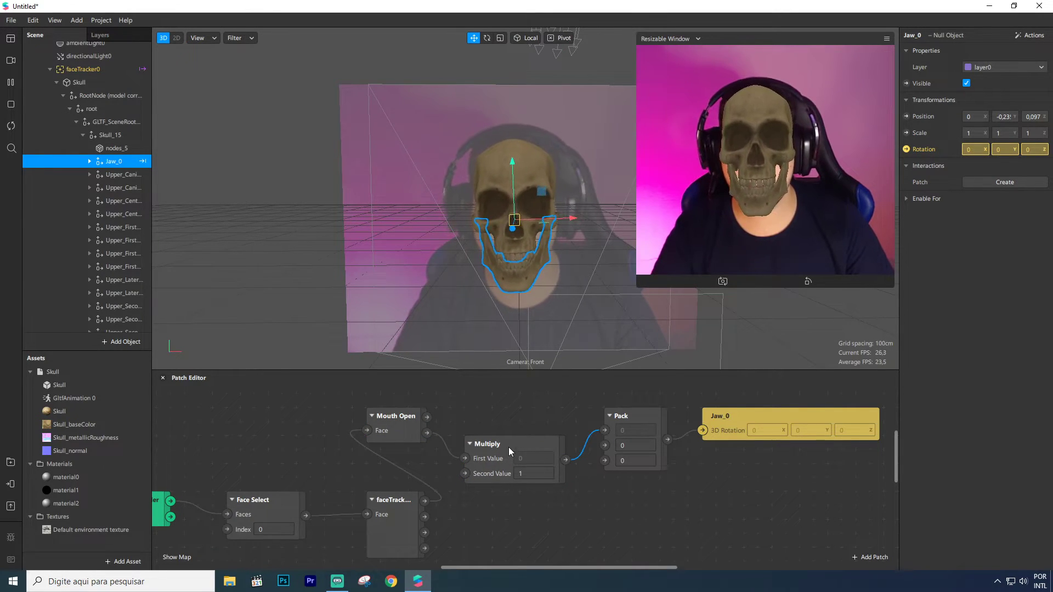
drag(509, 452, 527, 410)
- Set the Second Value of the Multiply patch to 40 and enlarge the preview window to check the jaw movement
scroll(538, 432, up, 1)
click(541, 456)
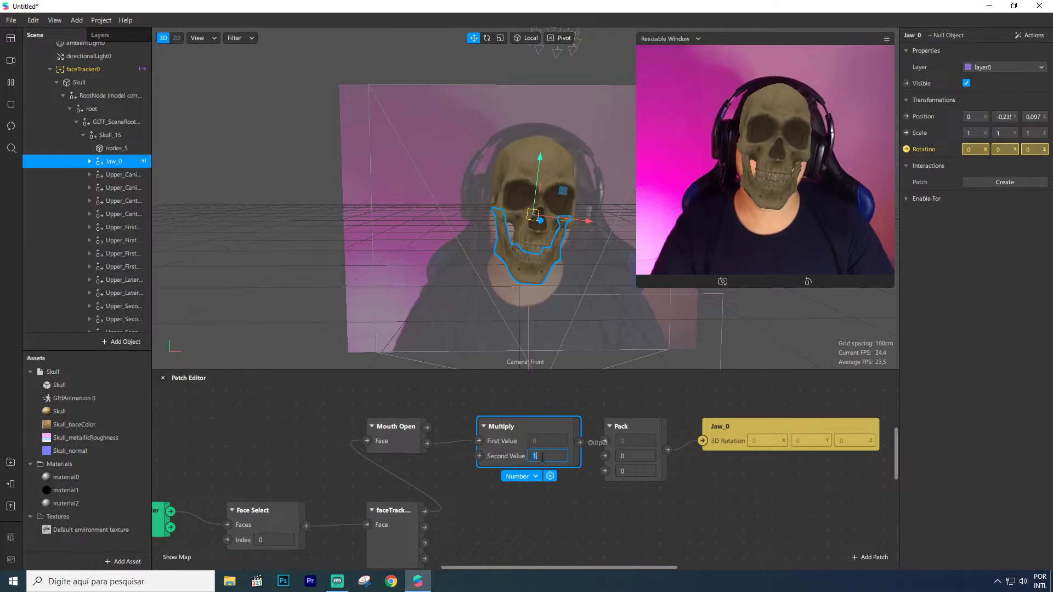
text(40)
key(Return)
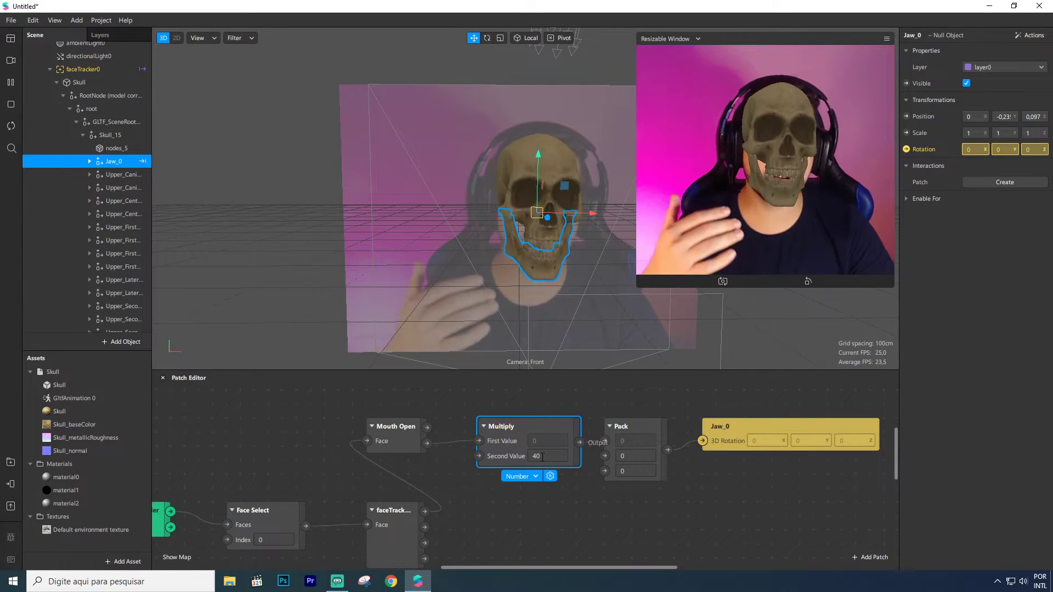
drag(637, 284, 515, 398)
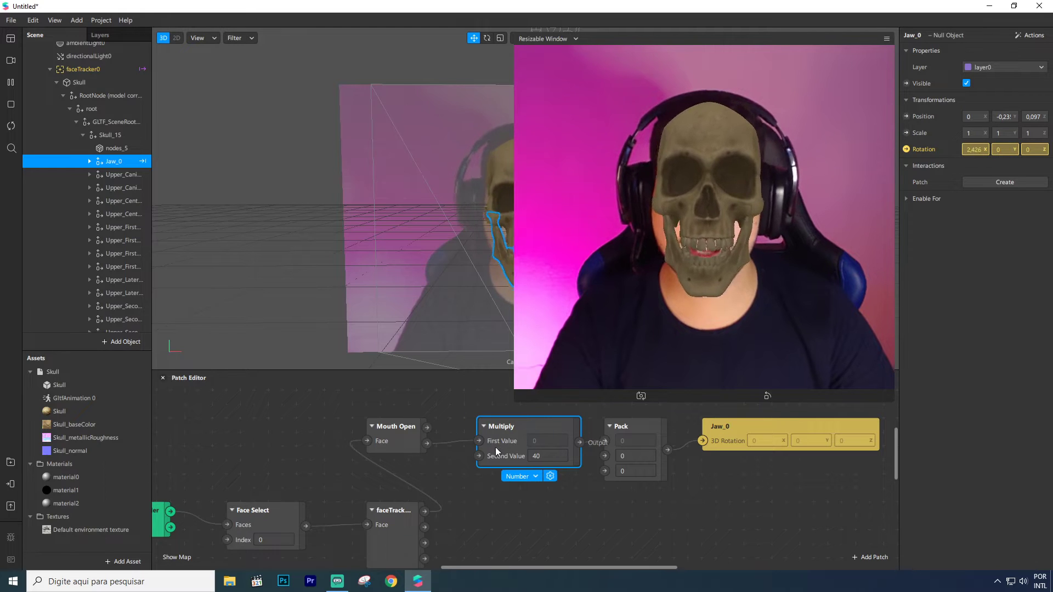
scroll(519, 463, down, 1)
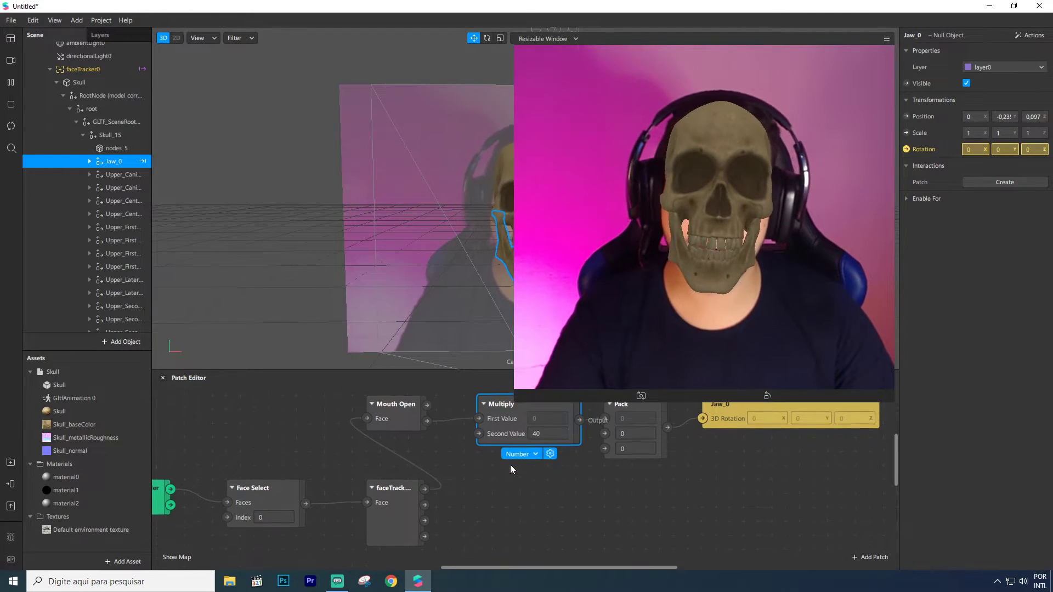
scroll(505, 485, down, 1)
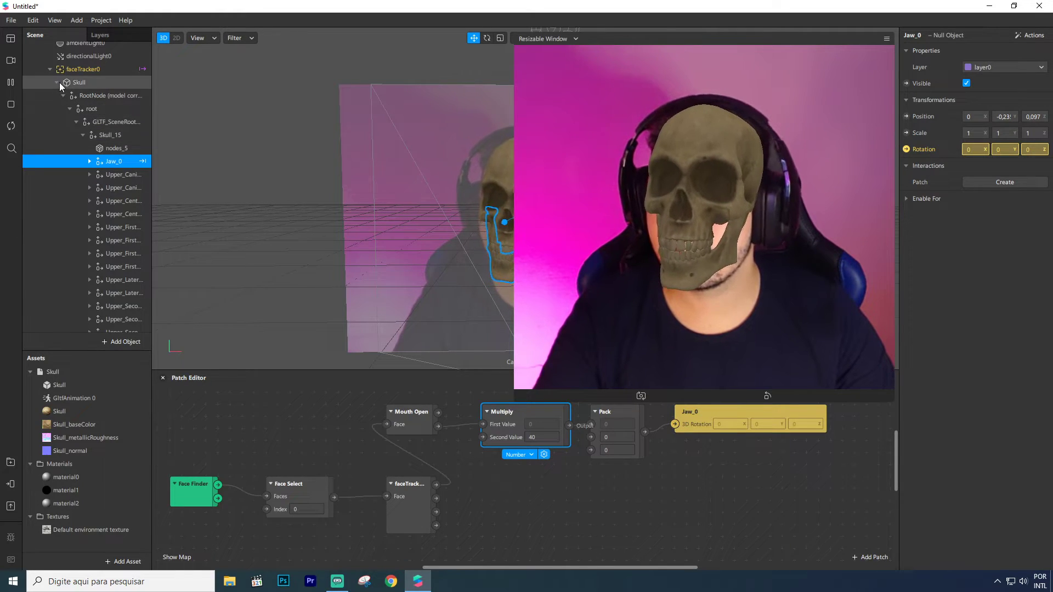
- Collapse the Skull hierarchy in the scene list and add a Particle System to the scene
click(70, 108)
click(79, 128)
click(86, 116)
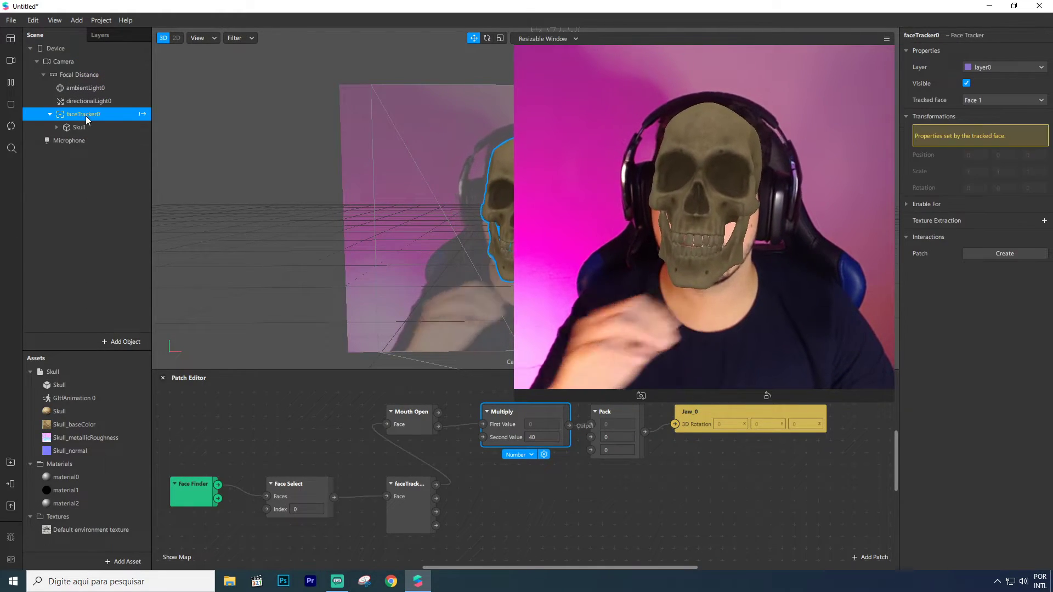
right_click(86, 116)
mouse_move(136, 127)
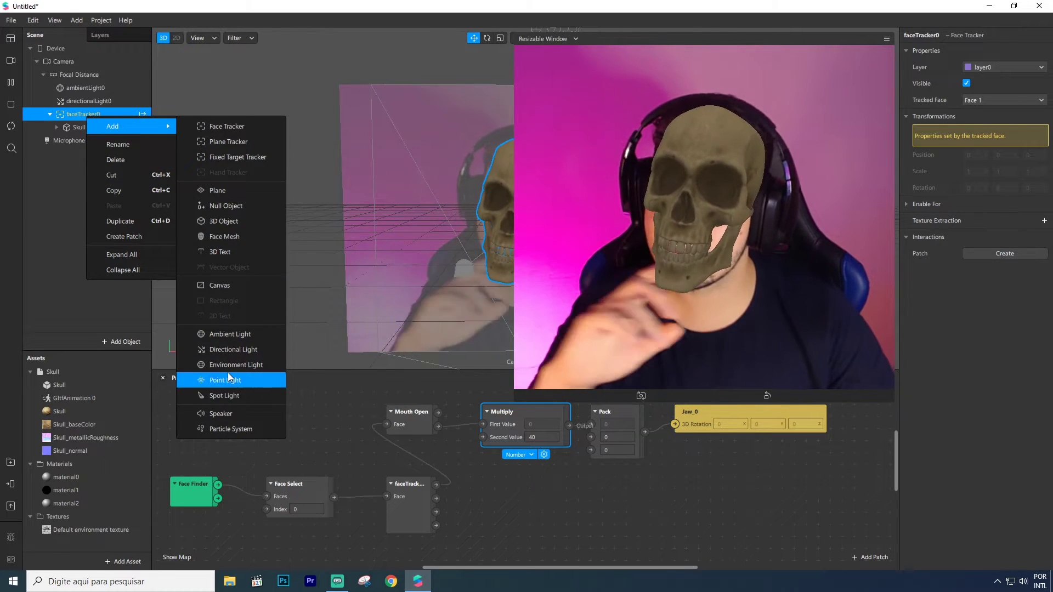
right_click(61, 213)
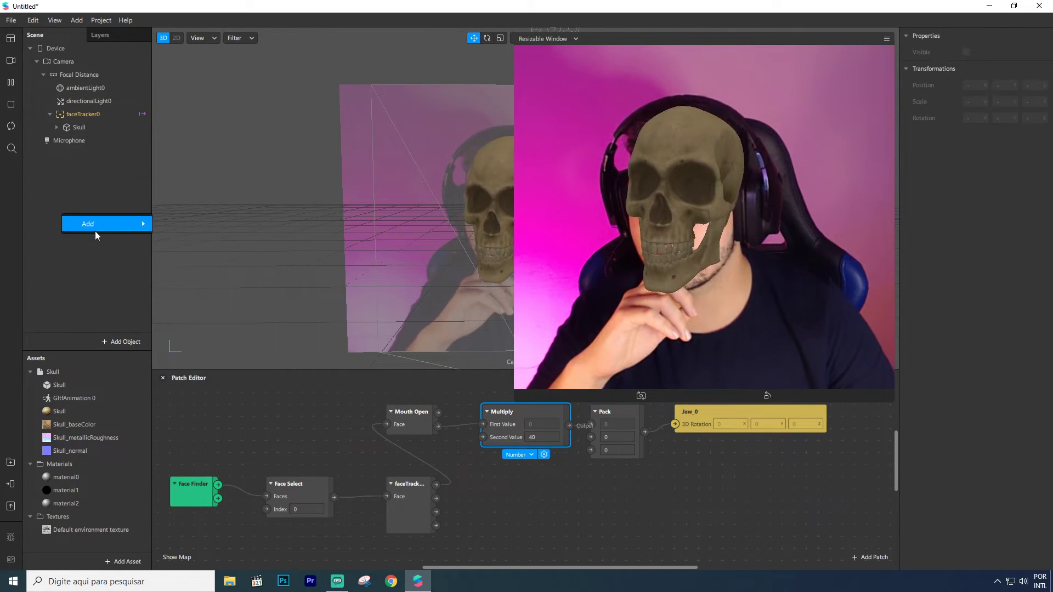
mouse_move(95, 226)
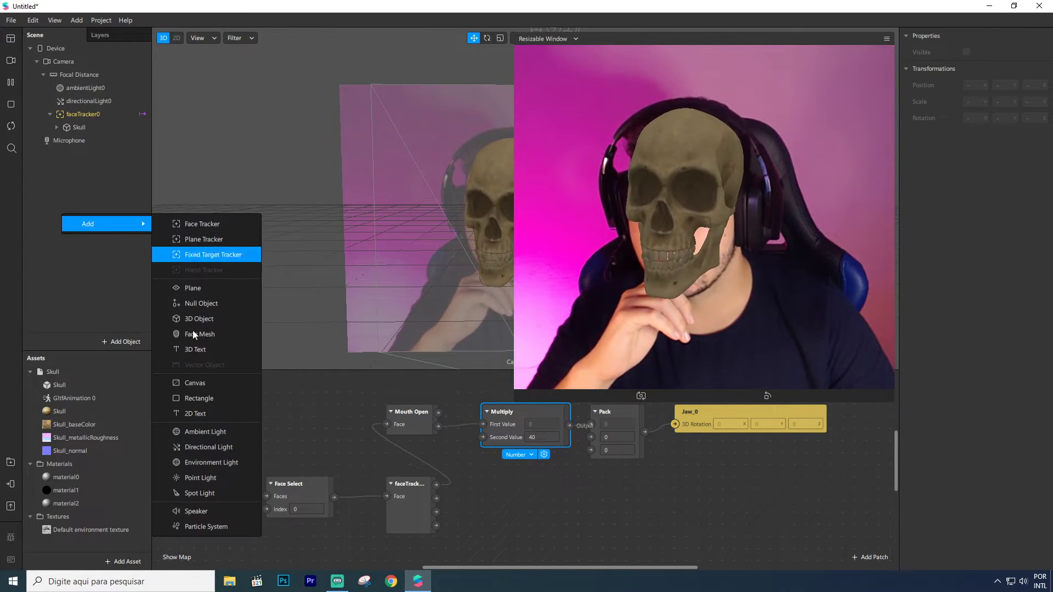
click(217, 528)
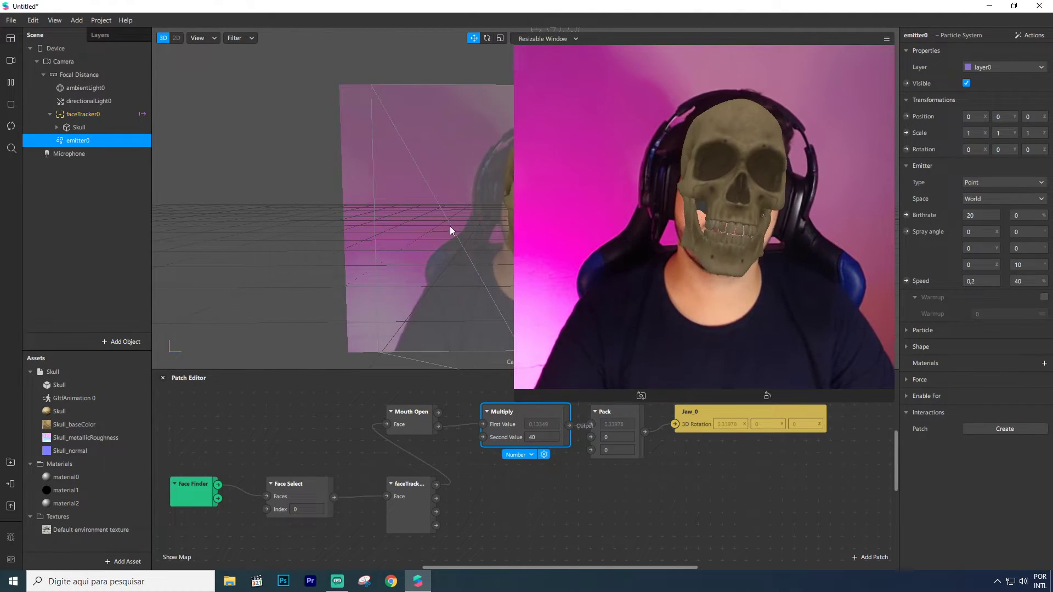
- Shrink the preview window and move emitter0 beside the skull, to about X -0.16 and Y -0.03
double_click(120, 143)
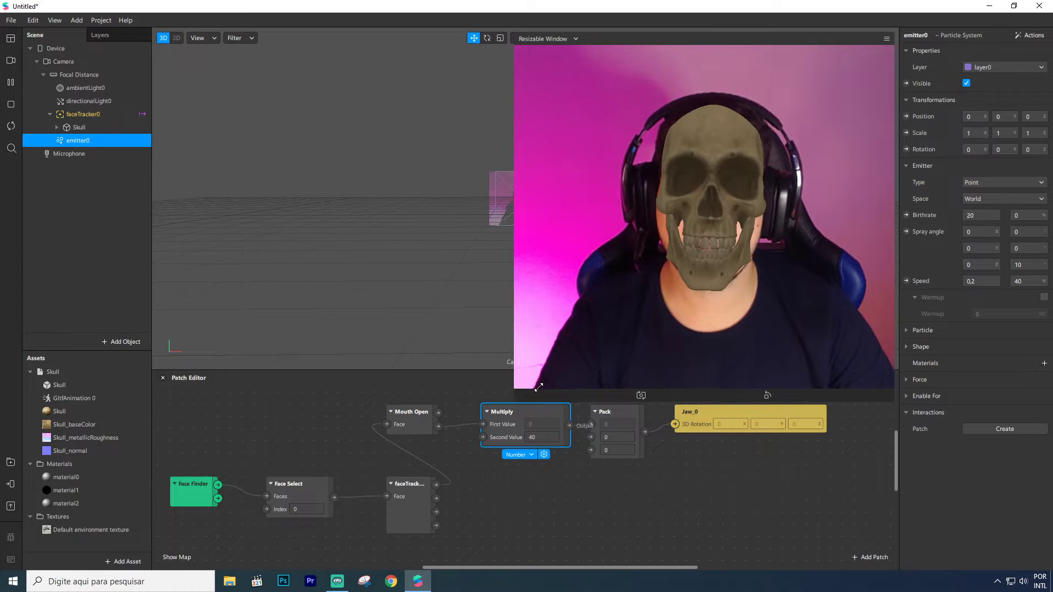
drag(517, 406, 629, 308)
scroll(552, 205, up, 3)
drag(582, 199, 515, 199)
drag(458, 153, 431, 234)
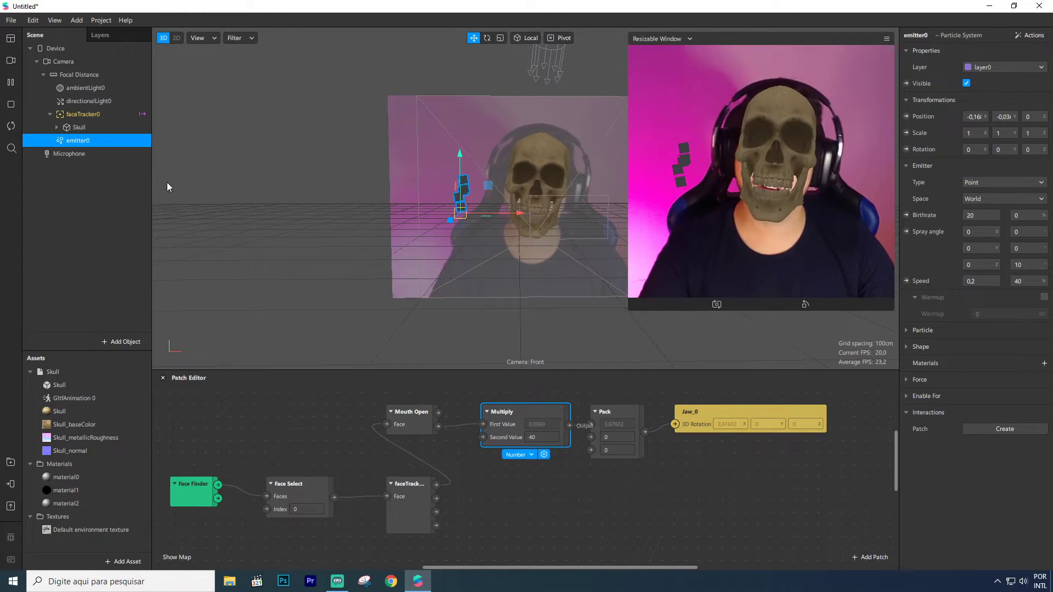
- Create a patch for the Birthrate property of emitter0 and place it below the Jaw_0 patch
click(77, 127)
click(77, 141)
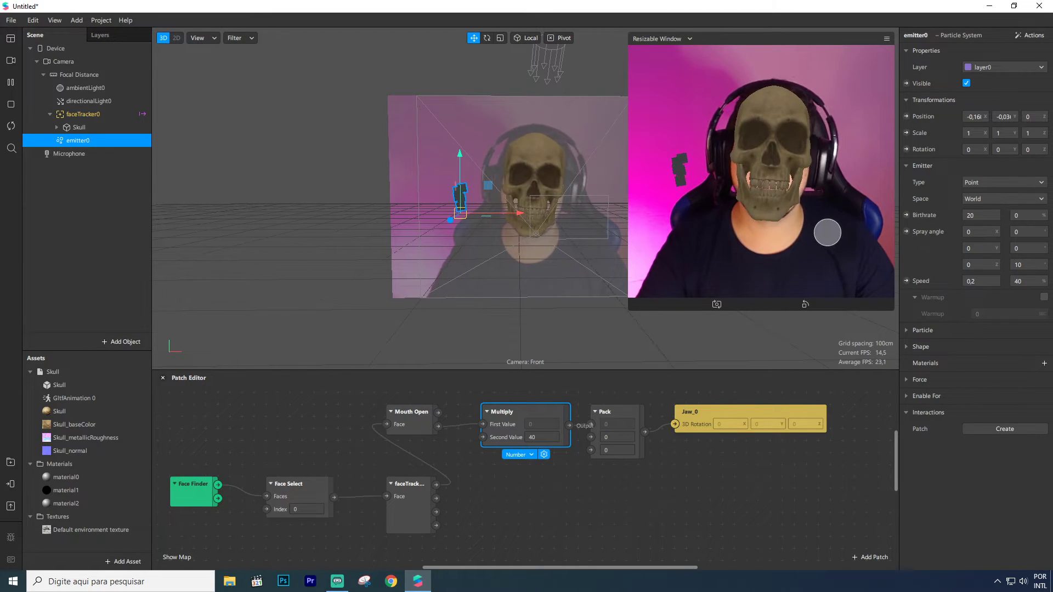
click(906, 216)
drag(549, 493, 666, 510)
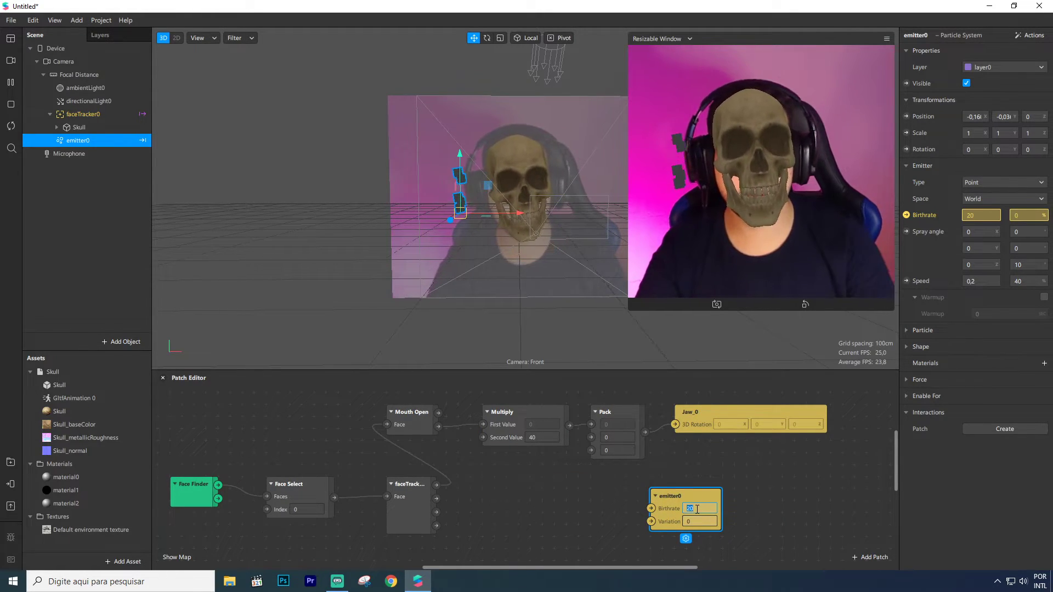
- Try a Birthrate of 100 in the emitter0 patch, and set the Birthrate to 0
text(100)
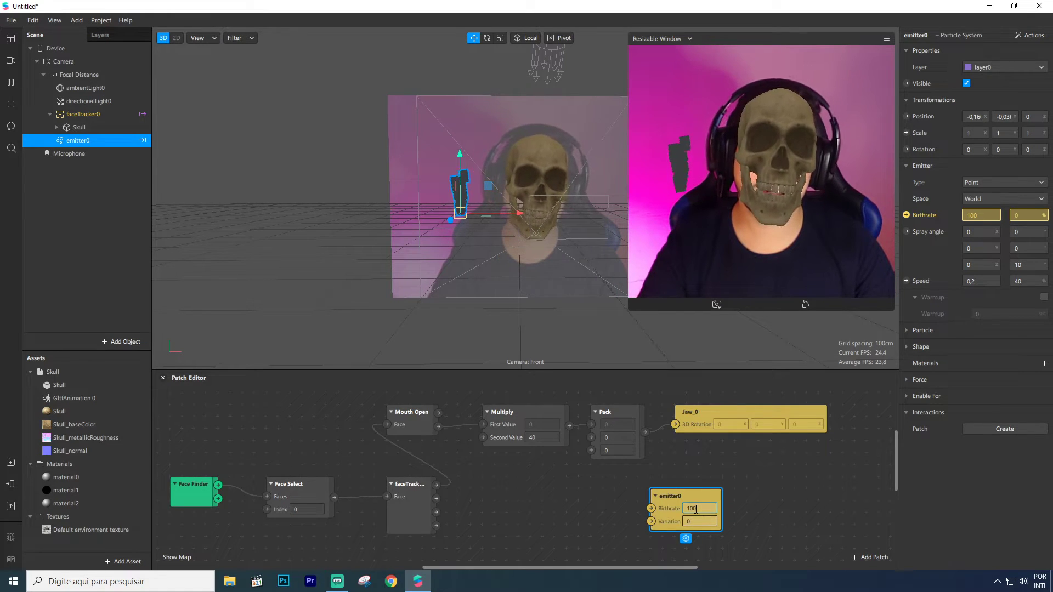
text(0)
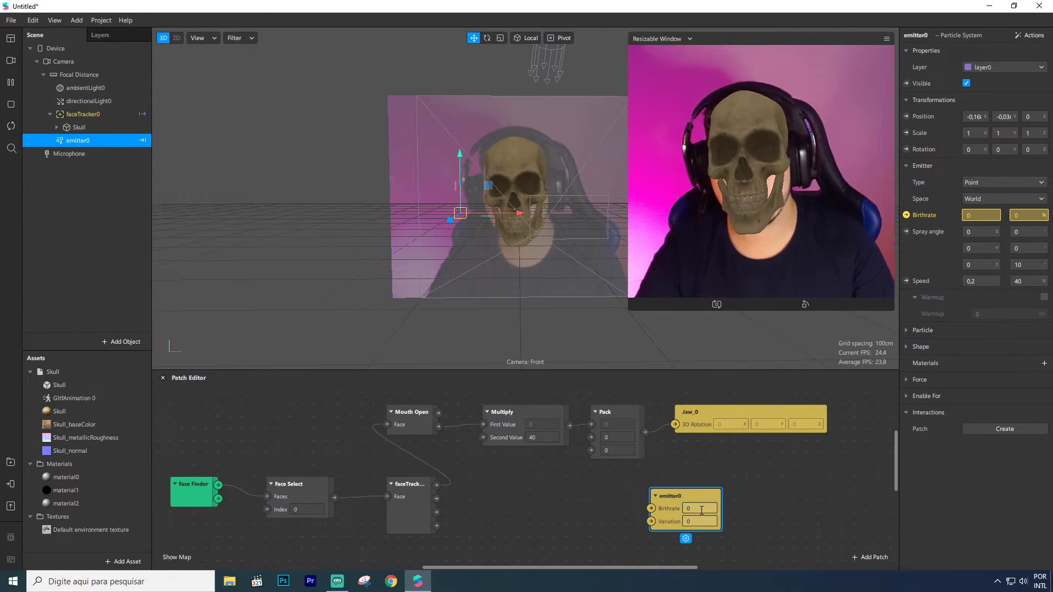
drag(687, 494, 699, 493)
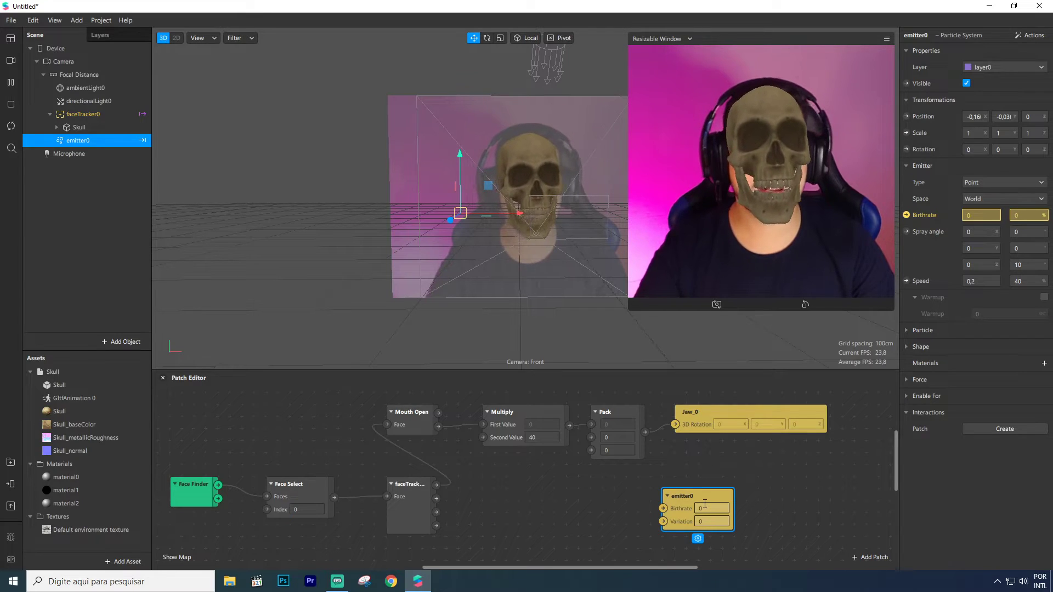
- Connect the Multiply output to the Birthrate input of emitter0 and align the emitter patch under Jaw_0
click(564, 423)
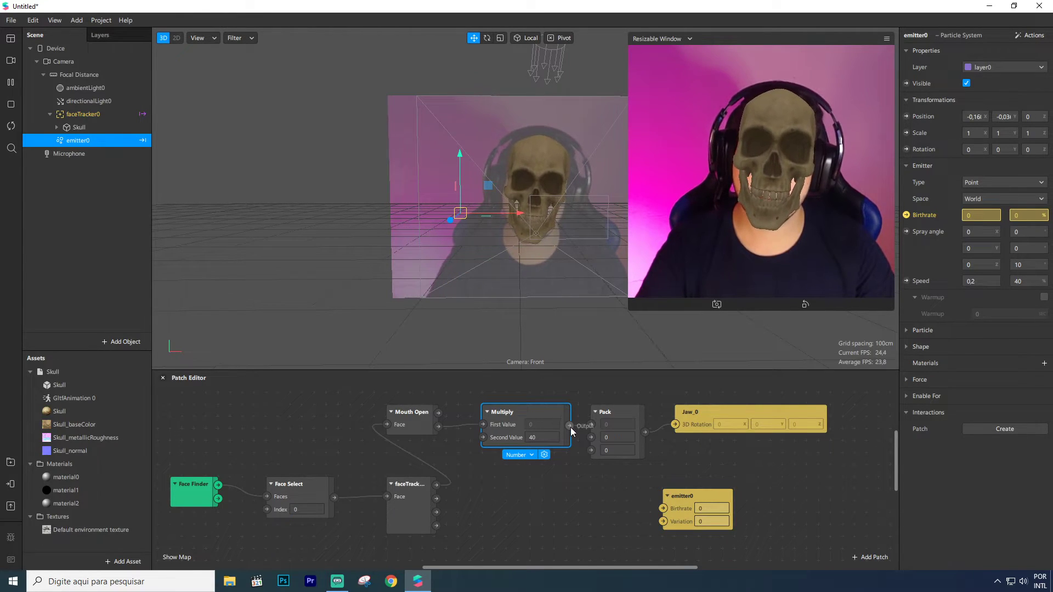
drag(569, 426, 662, 509)
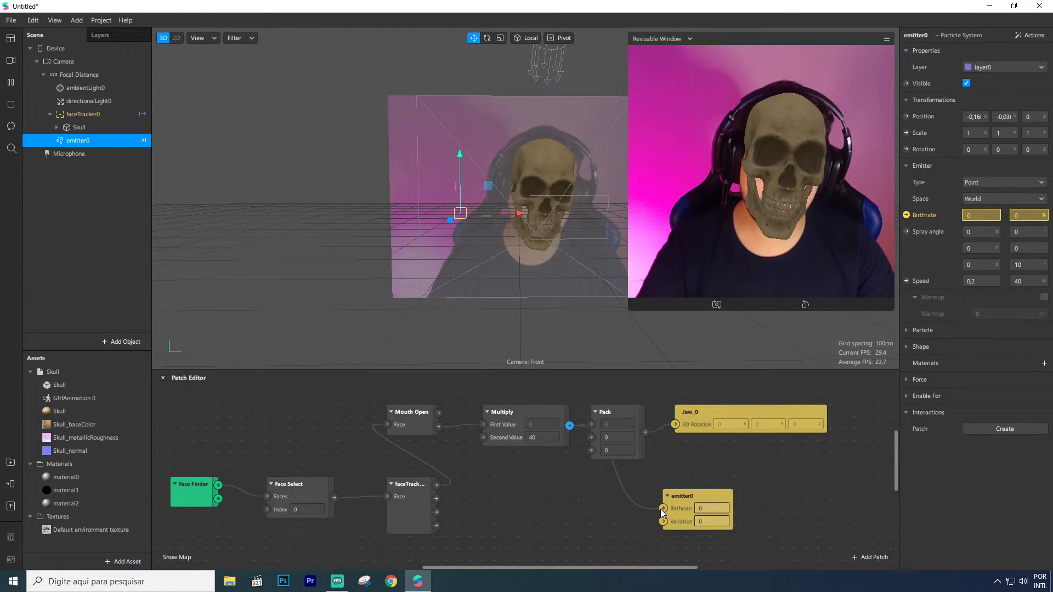
click(688, 499)
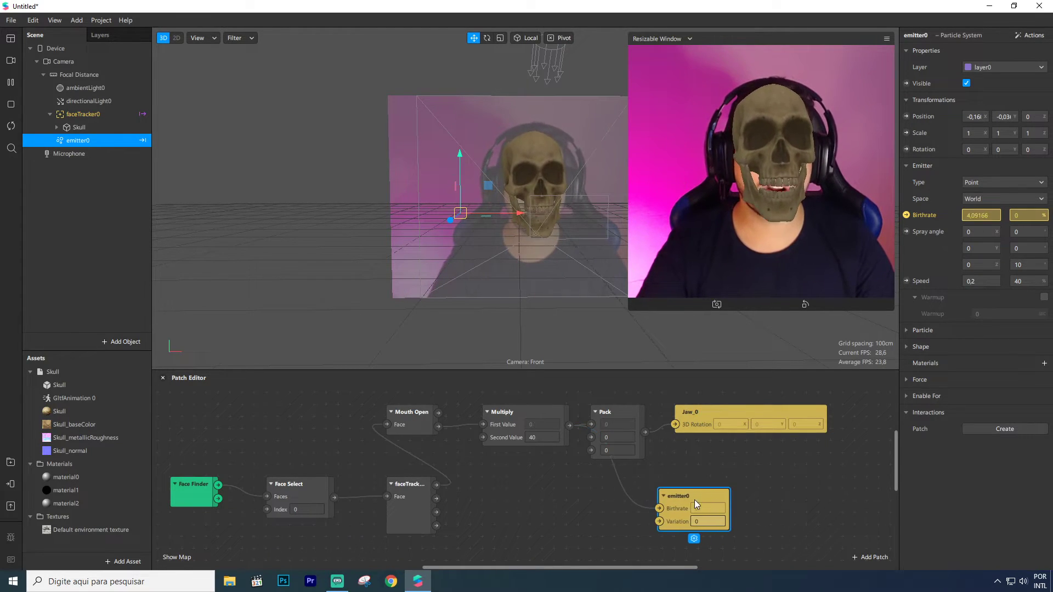
mouse_move(675, 499)
mouse_down()
mouse_move(673, 482)
mouse_move(684, 486)
mouse_up()
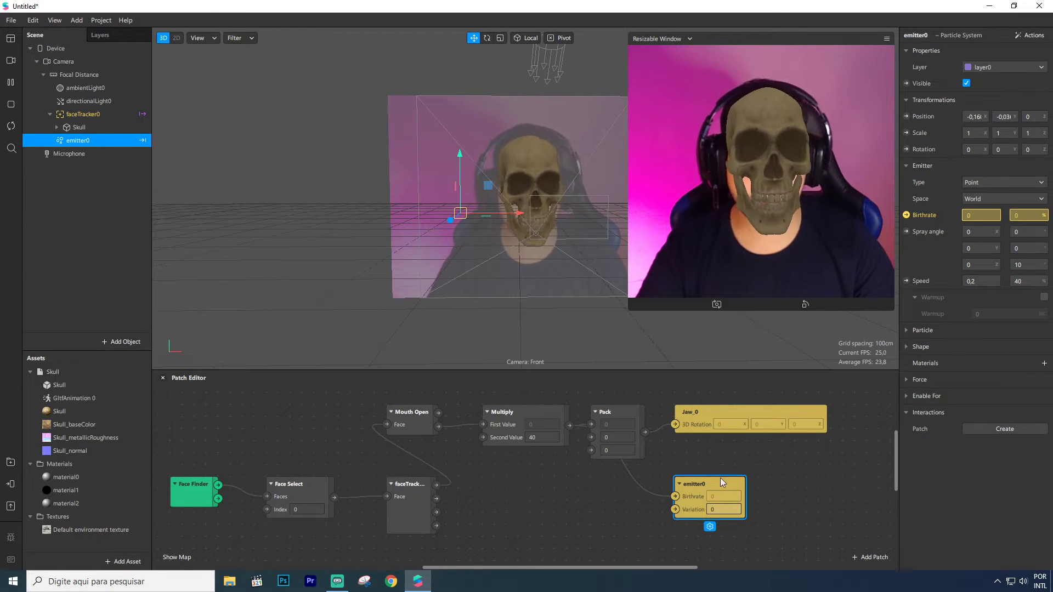
- Create a patch for the particle Scale property of emitter0 below its Birthrate patch
click(907, 330)
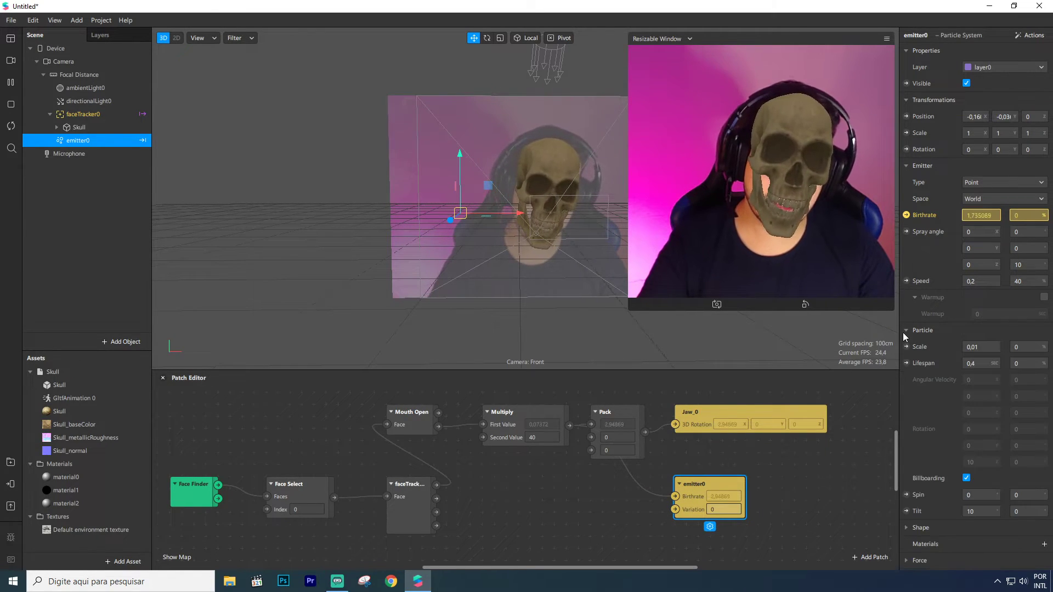
scroll(927, 329, down, 3)
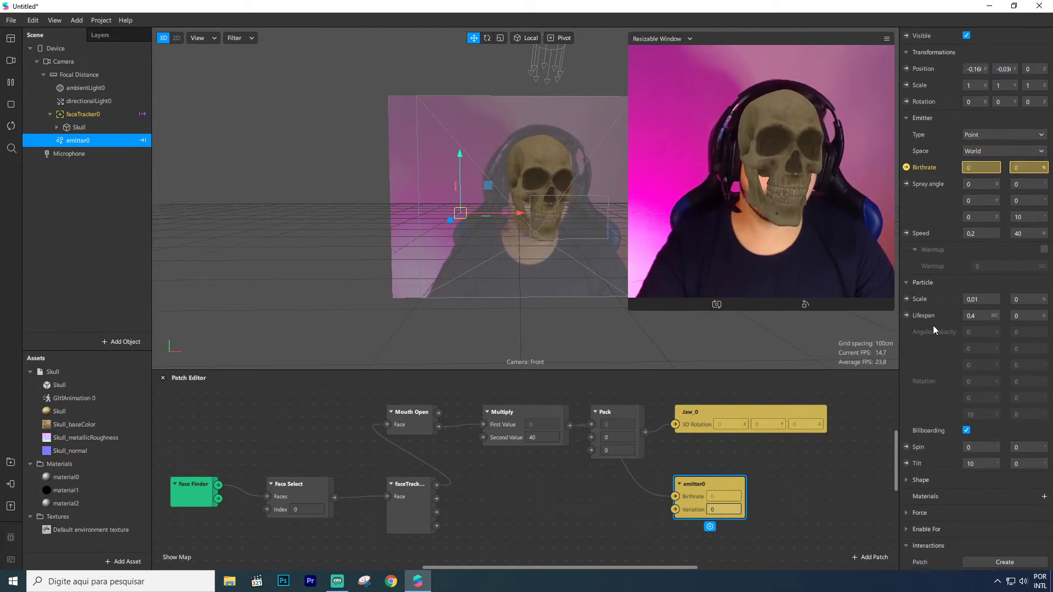
click(906, 299)
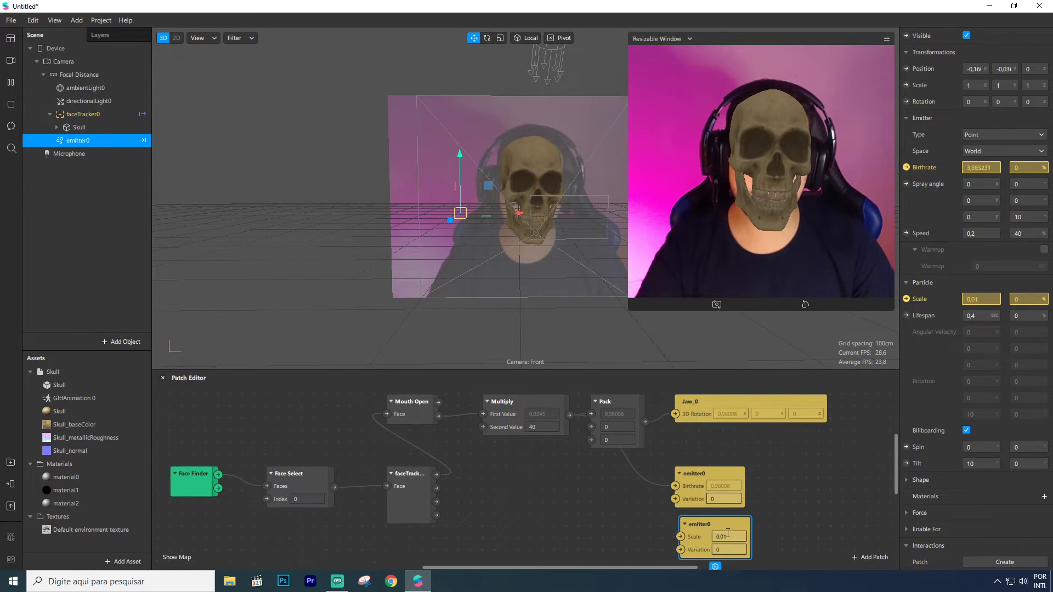
- Move the Multiply patch slightly and try a Scale of 0,05 in the lower emitter0 patch
text(40)
click(610, 419)
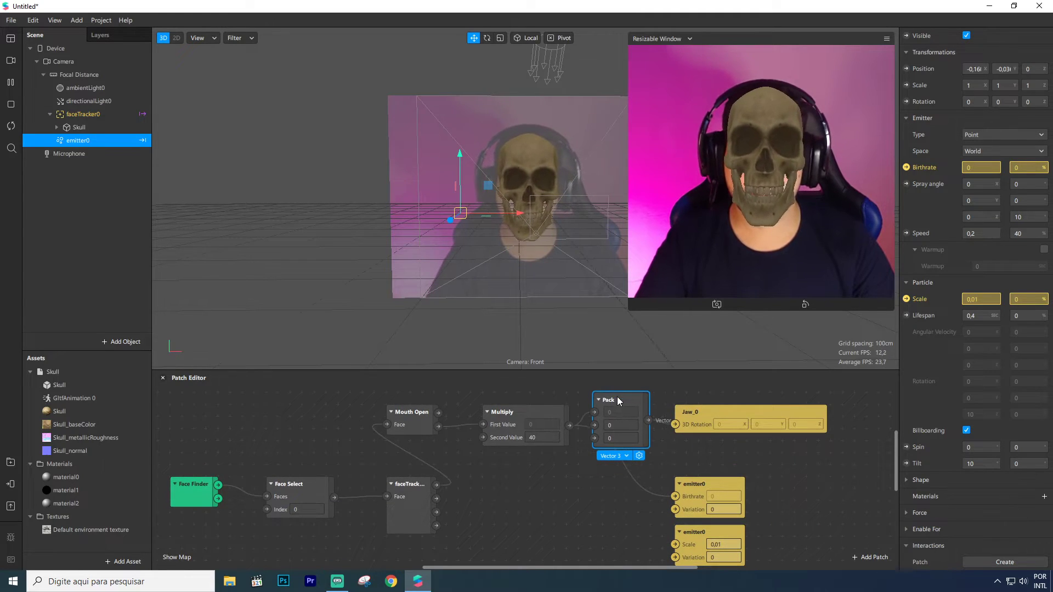
drag(536, 407, 513, 419)
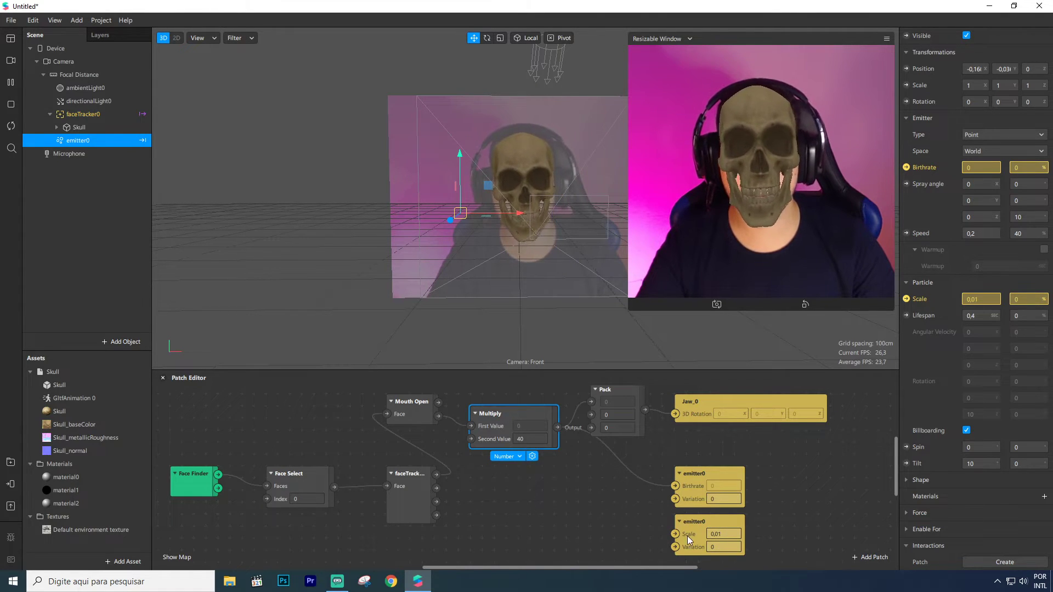
click(728, 534)
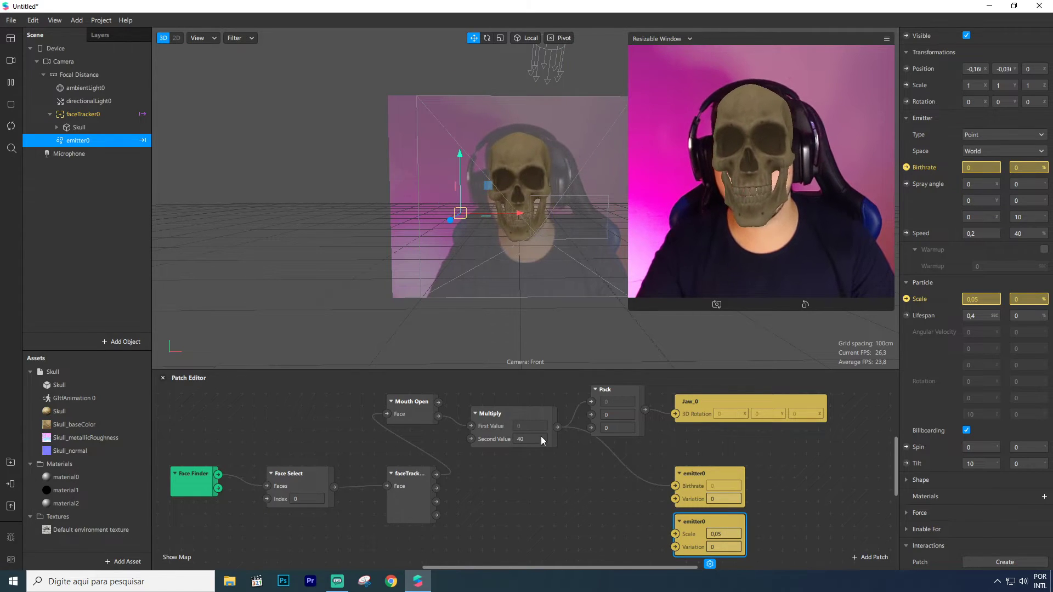
- Insert a To Range patch between the Mouth Open output and the emitter0 Scale input, with Min 0,01 and Max 0,05
drag(440, 416, 543, 489)
text(to)
key(Return)
drag(595, 518, 663, 533)
click(570, 524)
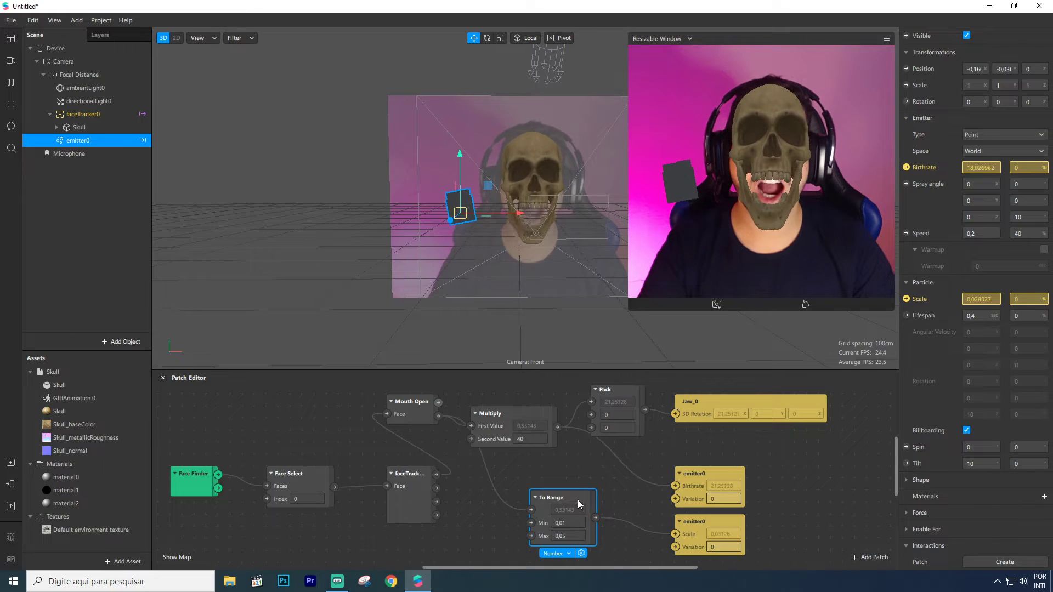
- Try a To Range Max of 1, set it back to 0,05, and reposition the To Range and Multiply patches
click(574, 535)
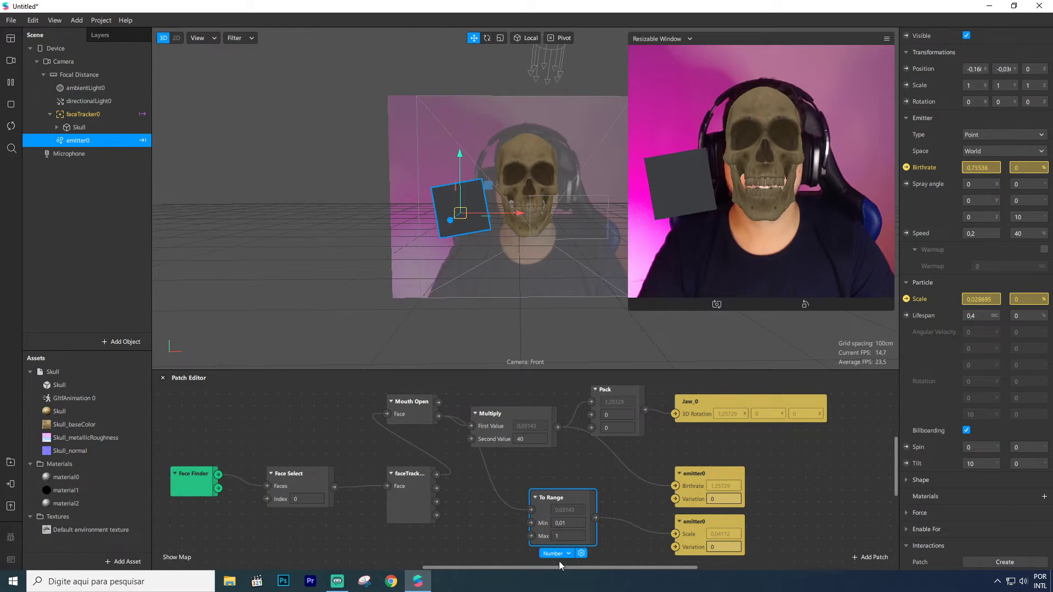
text(,05)
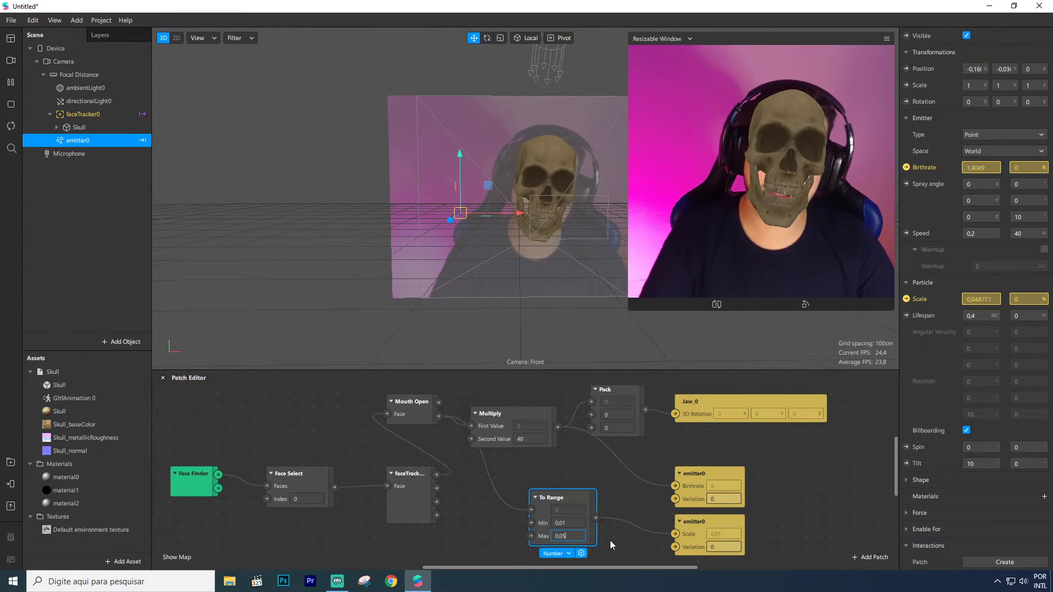
drag(577, 500, 565, 487)
drag(515, 416, 524, 452)
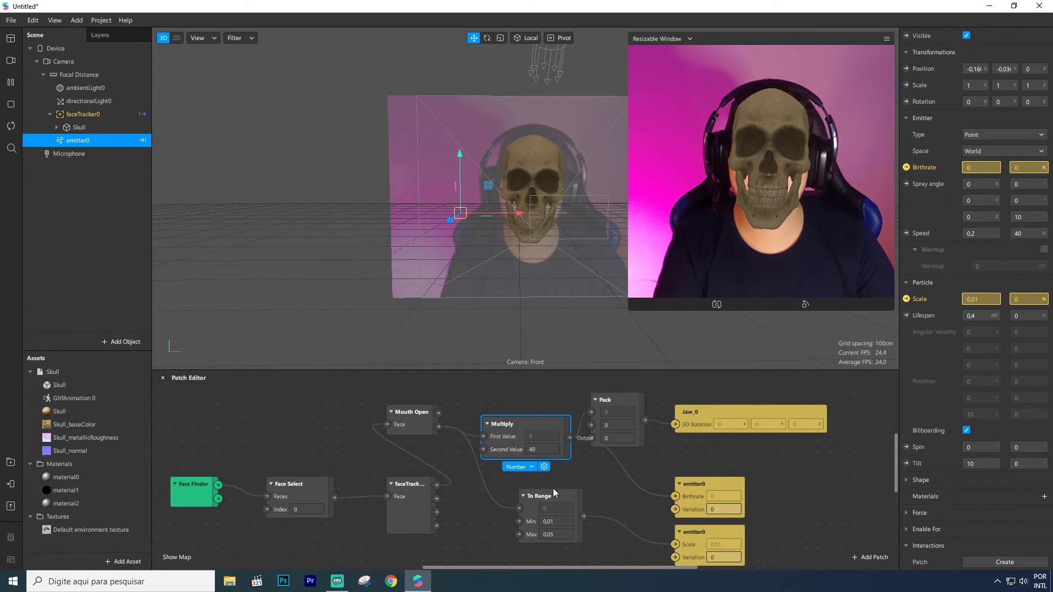
- Duplicate the To Range patch above Multiply, connect it between Mouth Open and Pack, and align Pack and Jaw_0 with it
click(550, 512)
drag(571, 499, 548, 467)
scroll(540, 455, up, 3)
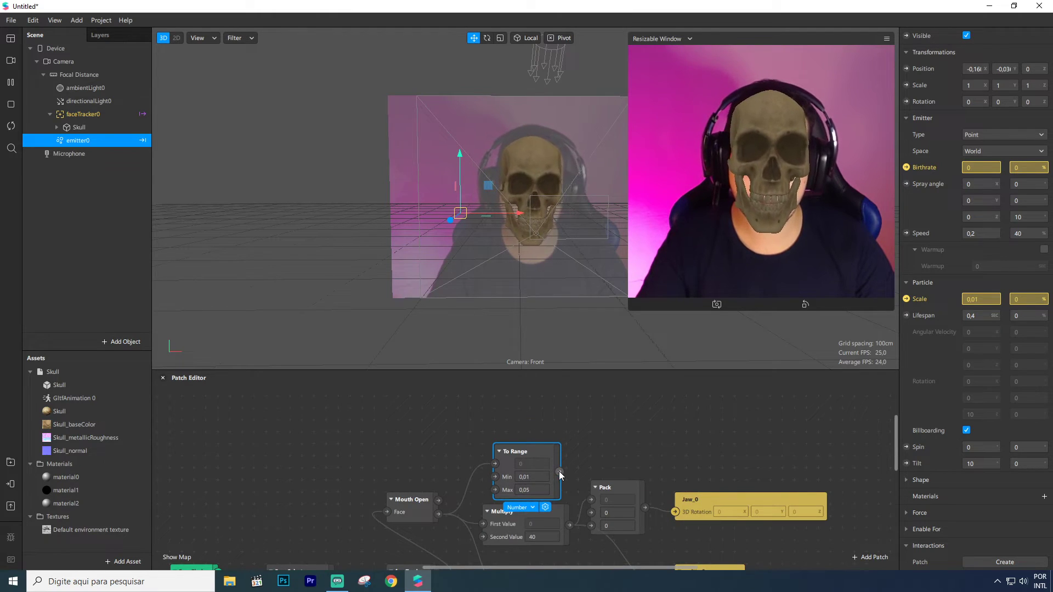
drag(607, 492, 619, 455)
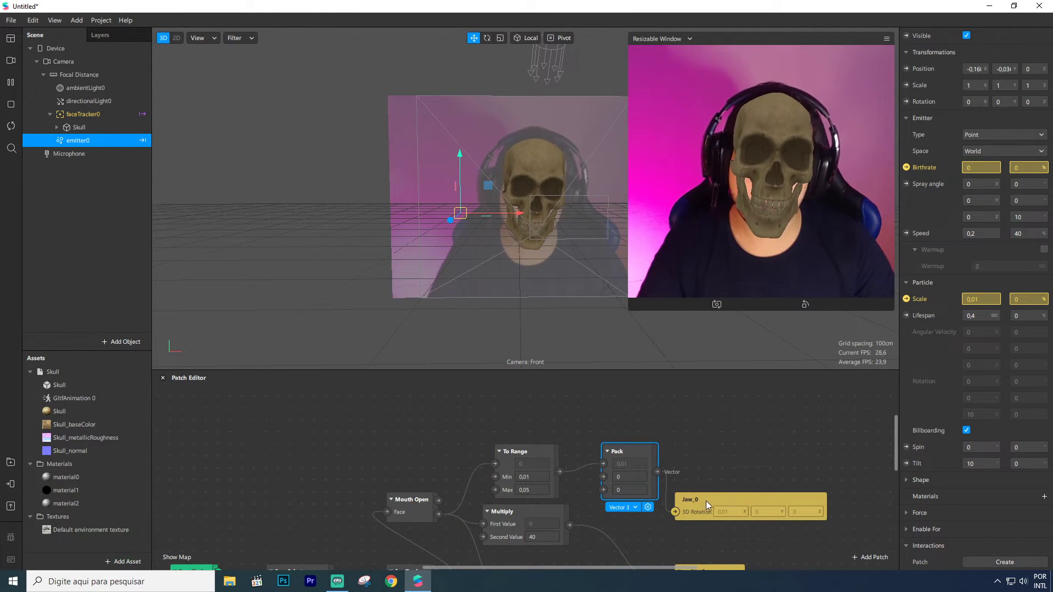
drag(706, 502, 732, 465)
- Set the jaw's To Range patch to Min 0 and Max 40
click(524, 477)
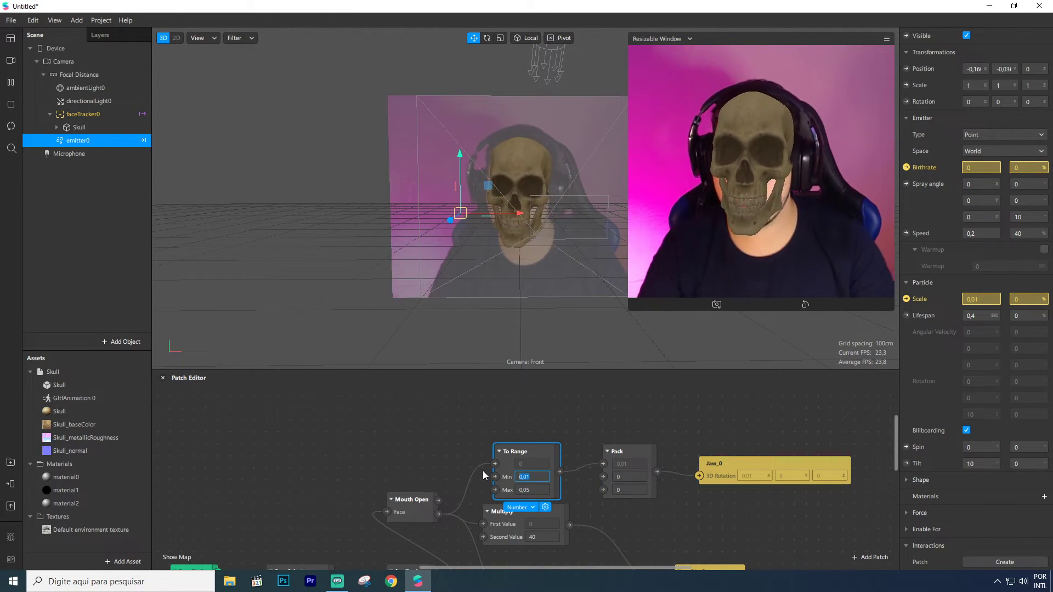
text(0)
key(Return)
click(534, 488)
text(40)
key(Return)
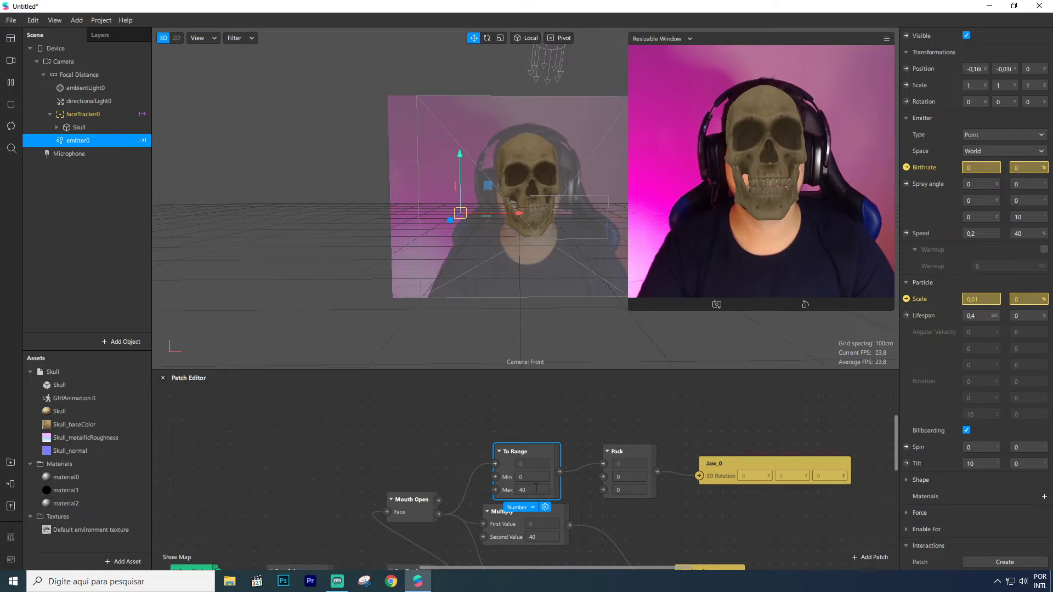
- Move the emitter0 Birthrate patch slightly and delete the Multiply patch that feeds it
scroll(526, 434, down, 2)
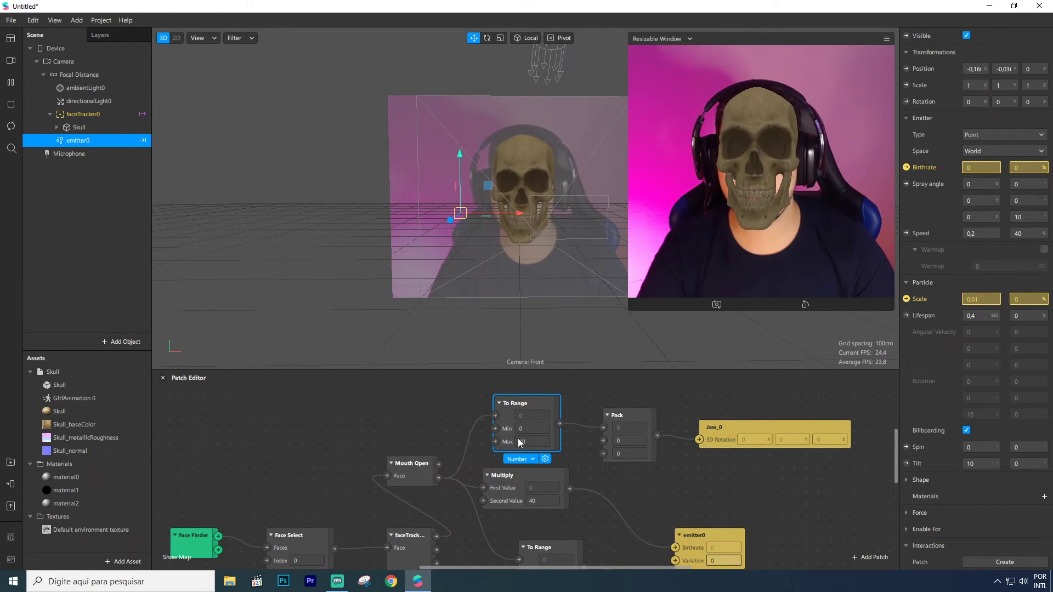
drag(525, 457, 536, 470)
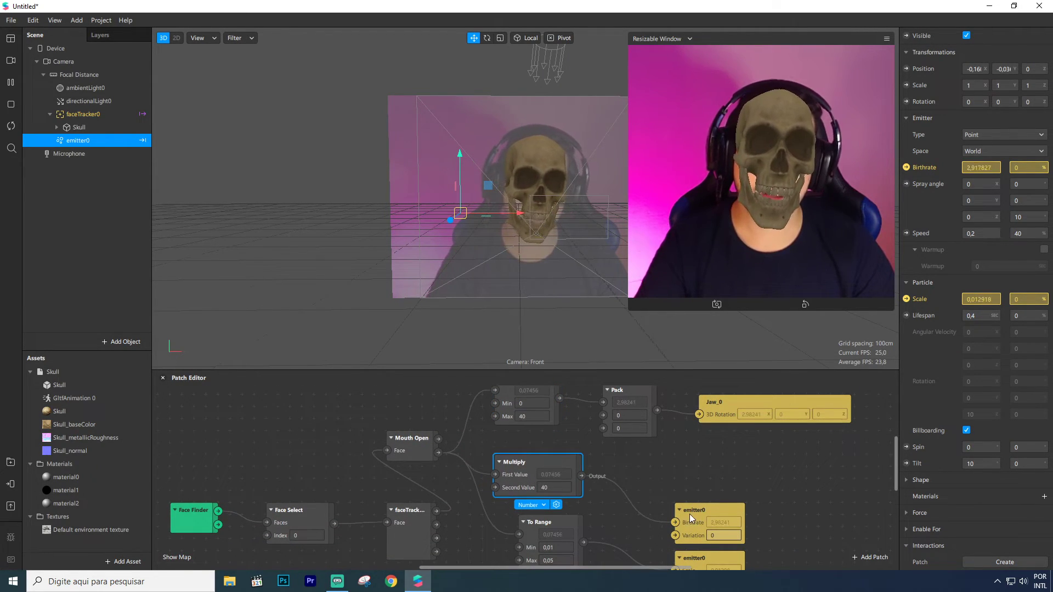
drag(690, 515, 701, 502)
scroll(702, 502, down, 1)
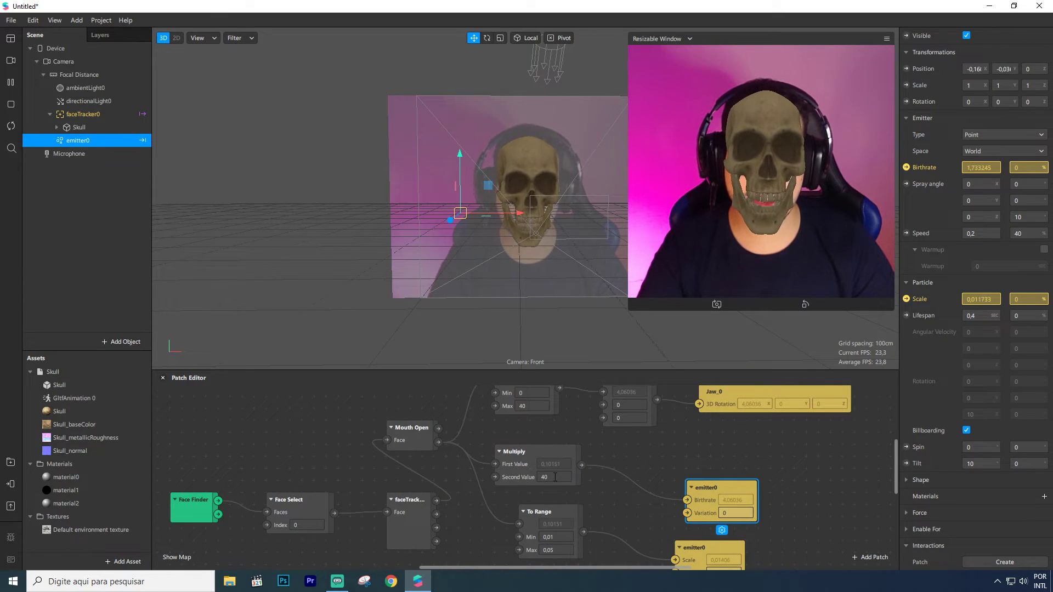
click(531, 464)
key(Delete)
- Duplicate the Scale's To Range patch and connect the copy between Mouth Open and the emitter0 Birthrate input, aligning the emitter patch
mouse_move(542, 505)
mouse_down()
mouse_move(538, 481)
mouse_move(536, 521)
mouse_up()
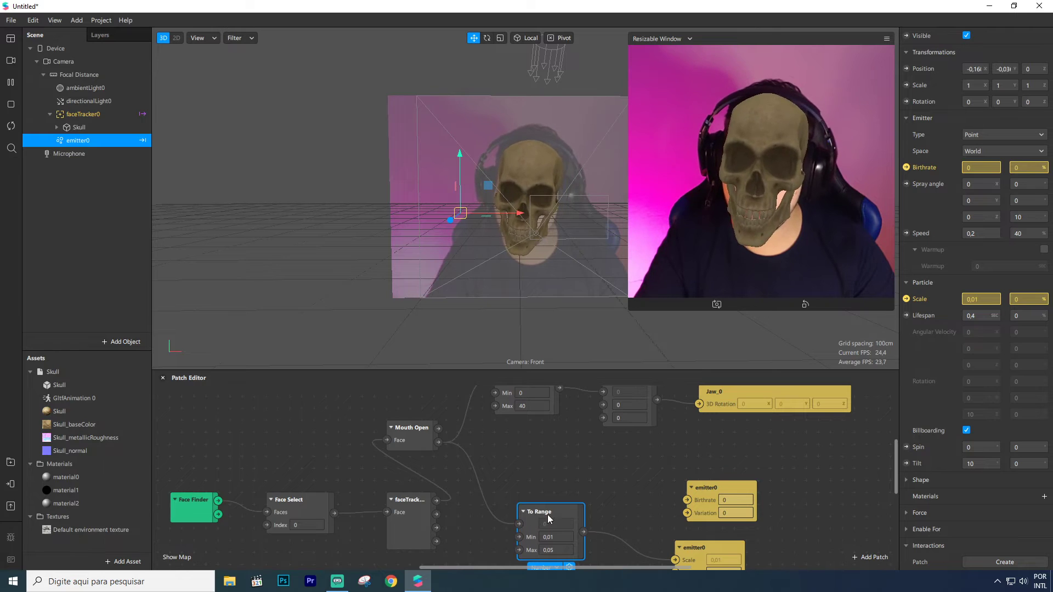
key(ctrl+d)
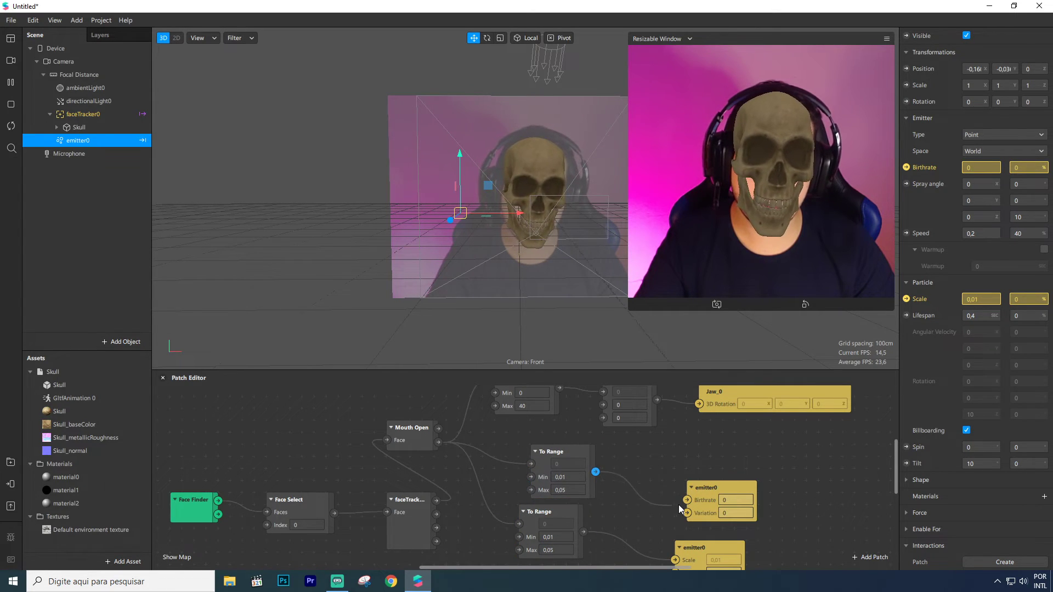
drag(699, 500, 699, 475)
- Set the Birthrate's To Range patch to Min 0 and Max 100, and enlarge the Patch Editor
double_click(568, 477)
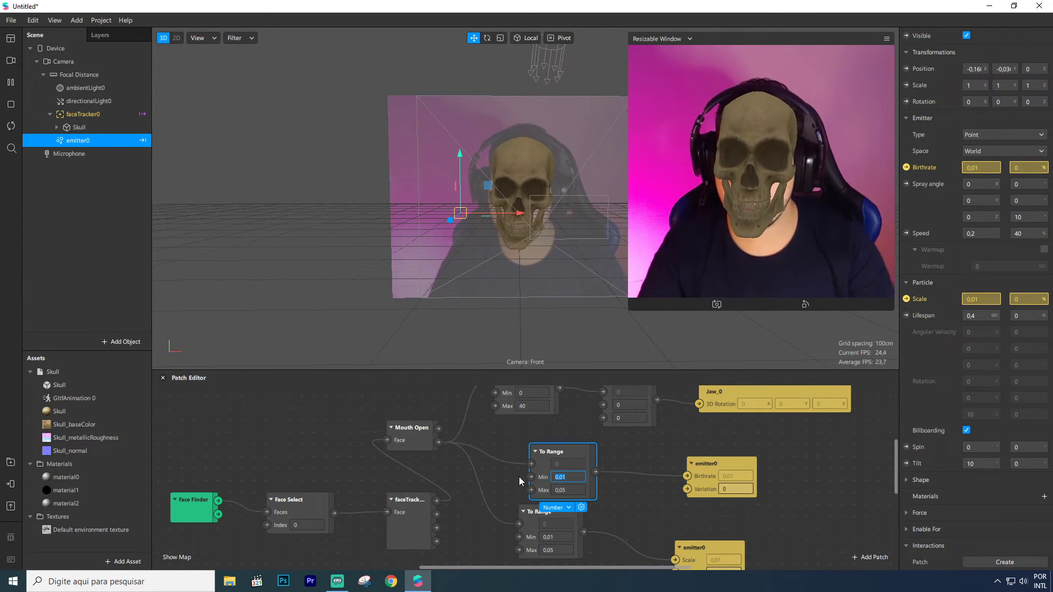
text(0)
key(Return)
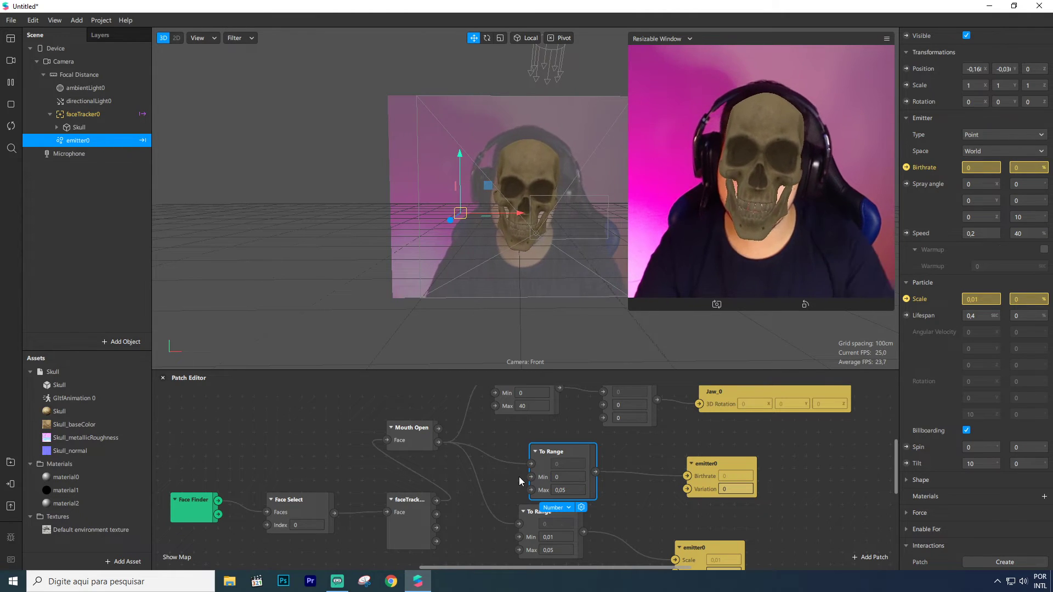
text(00)
key(Return)
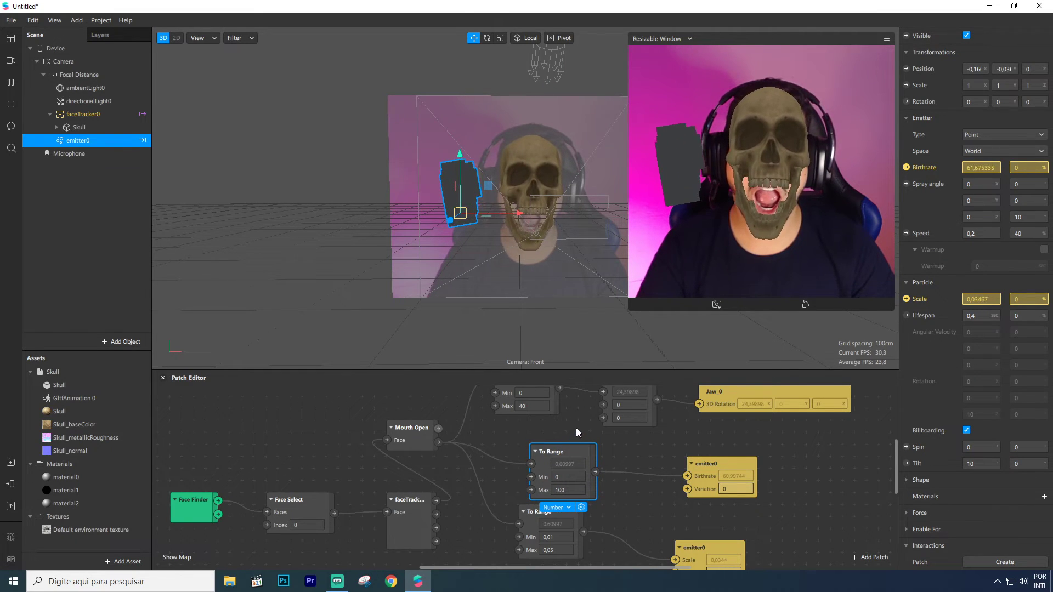
drag(548, 370, 547, 337)
scroll(449, 351, down, 1)
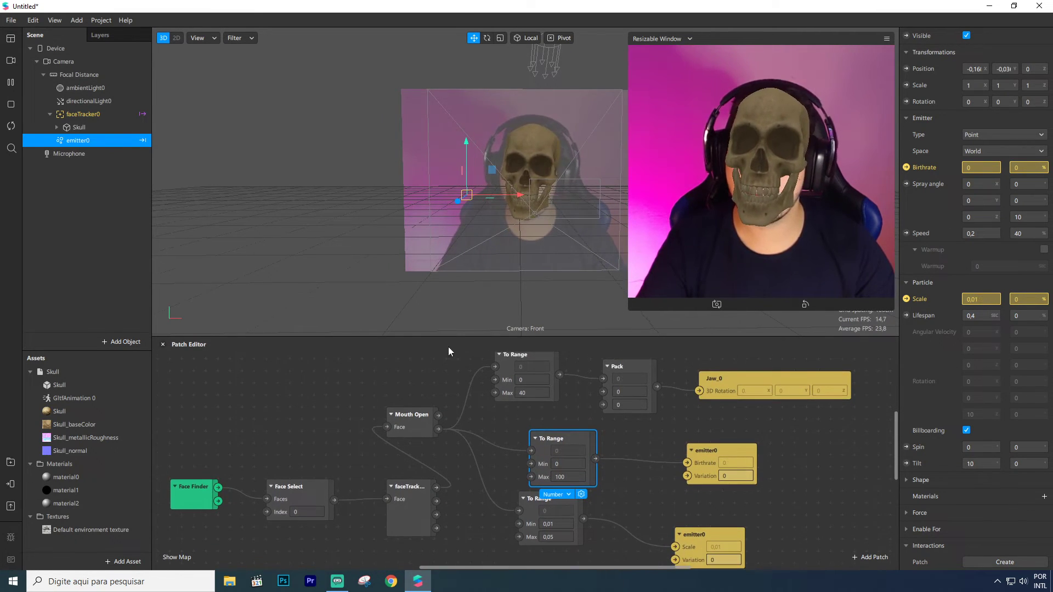
- Try a newly created material on emitter0, and remove that material from the emitter
click(1045, 496)
click(993, 559)
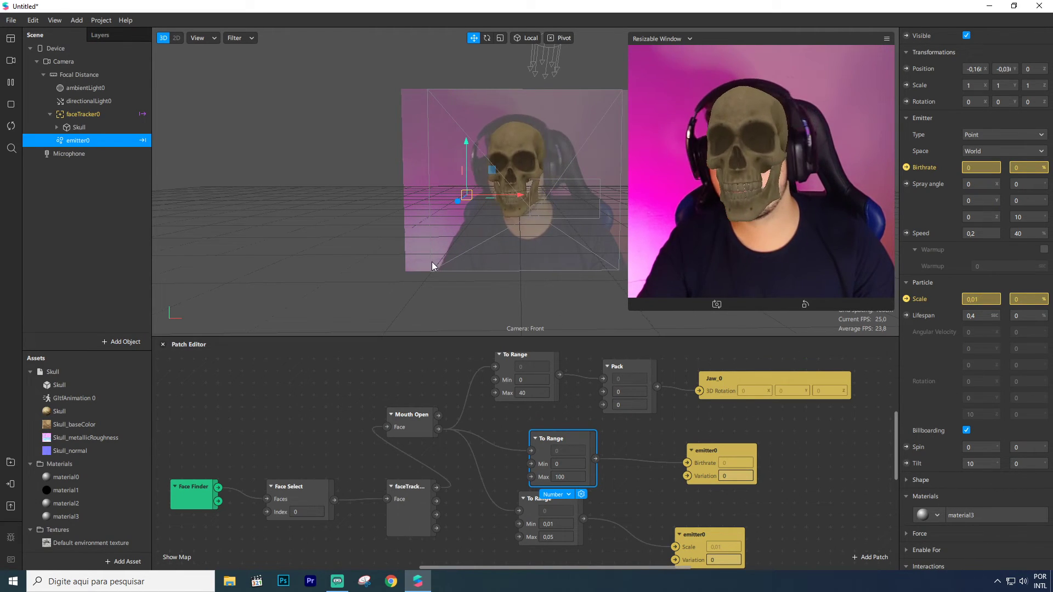
click(80, 128)
click(77, 140)
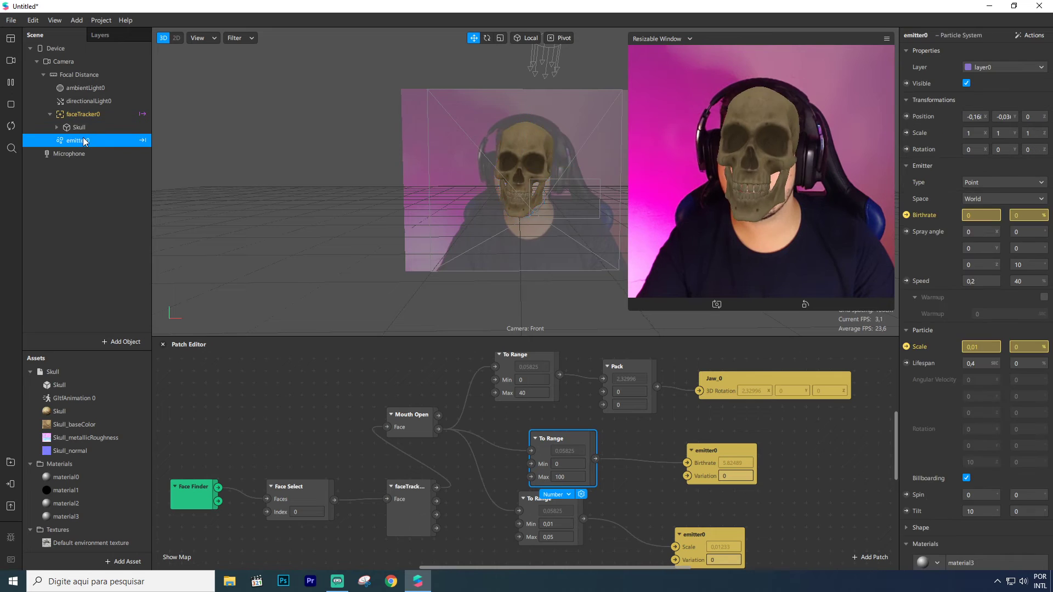
scroll(938, 487, down, 2)
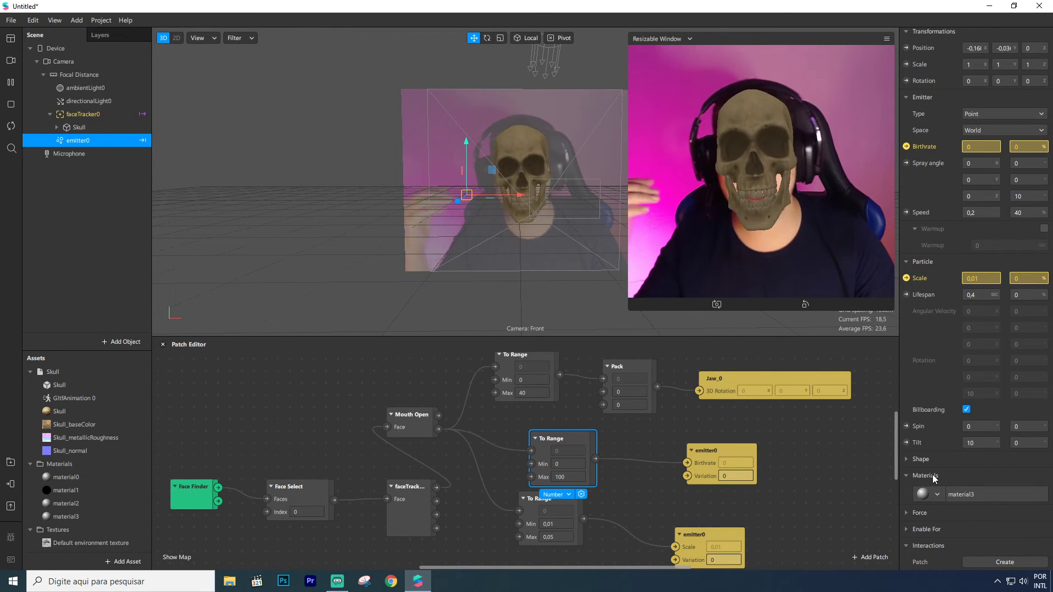
click(938, 493)
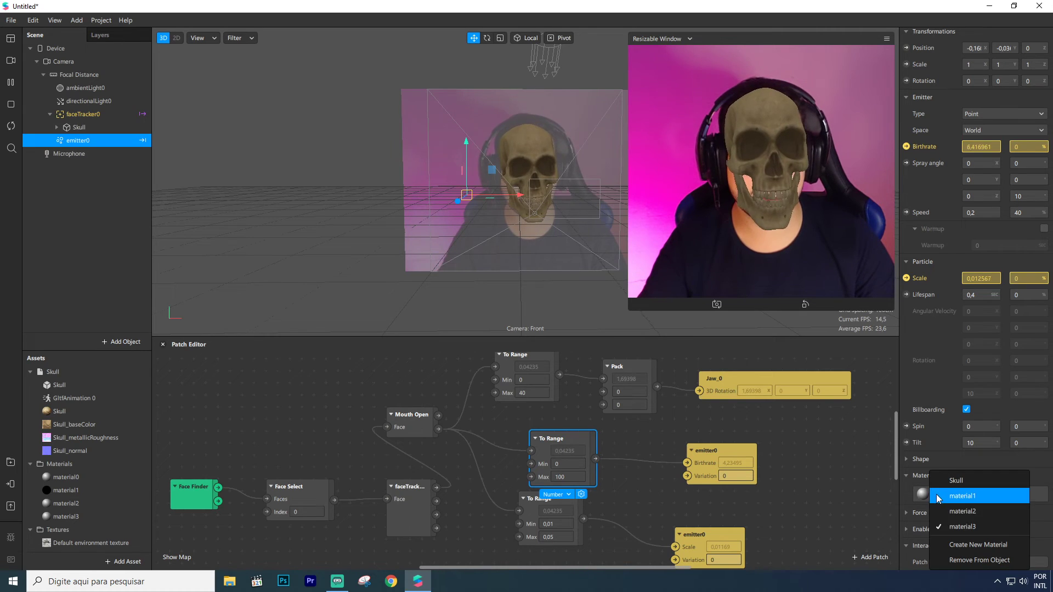
click(968, 560)
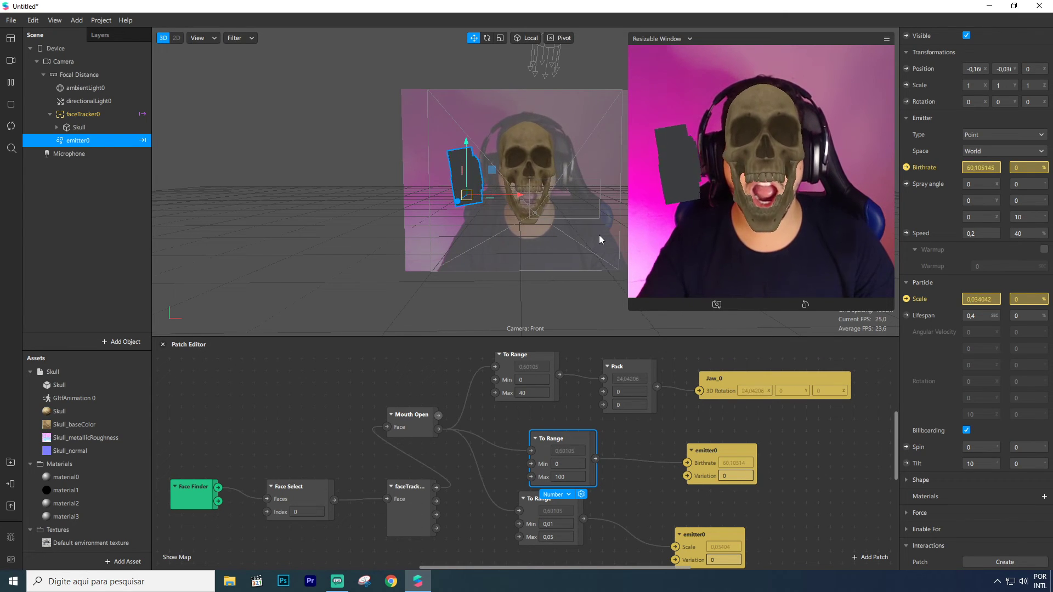
click(84, 139)
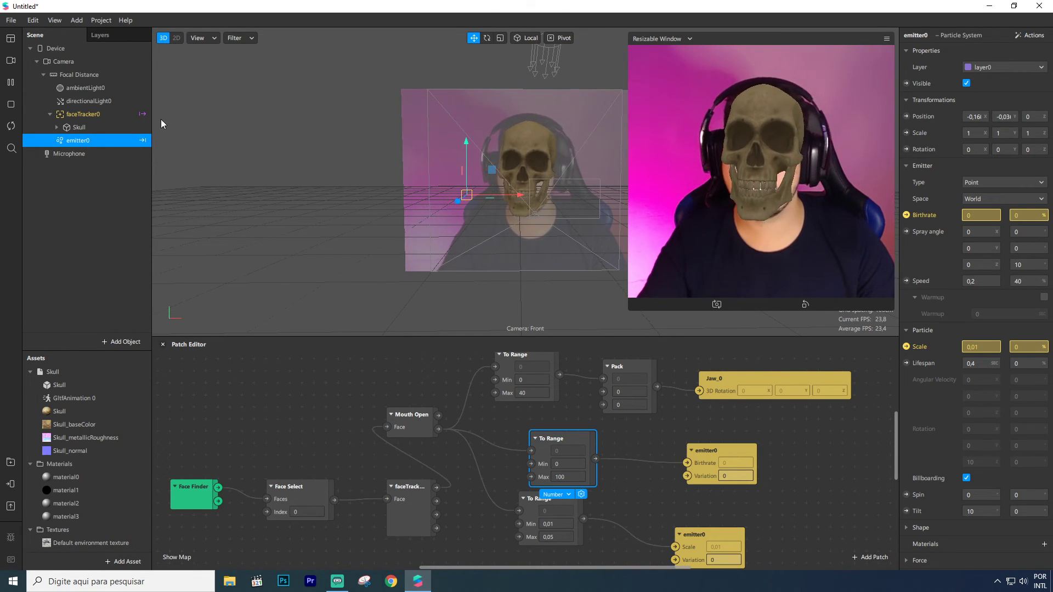
click(83, 128)
click(87, 117)
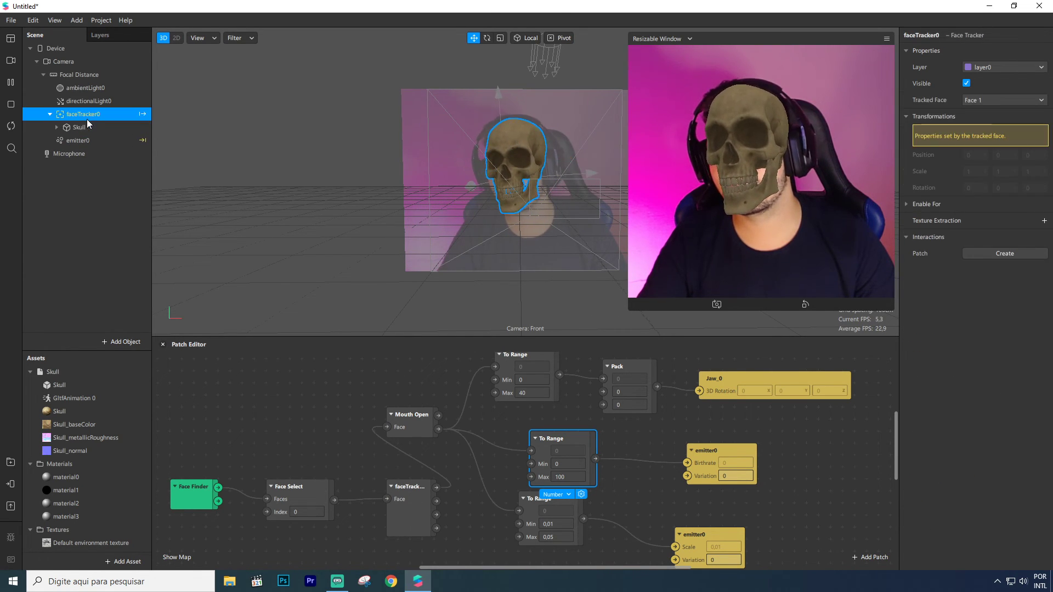
click(87, 123)
click(92, 137)
click(92, 114)
click(93, 128)
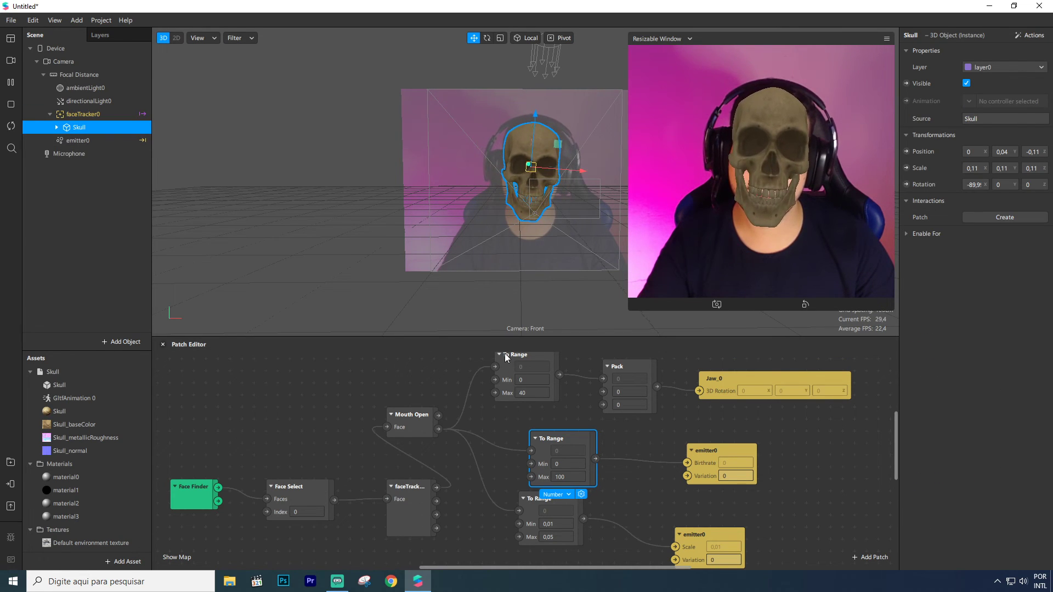
- Enlarge the Patch Editor to examine the complete patch graph, and clear the patch selection
drag(506, 357, 502, 268)
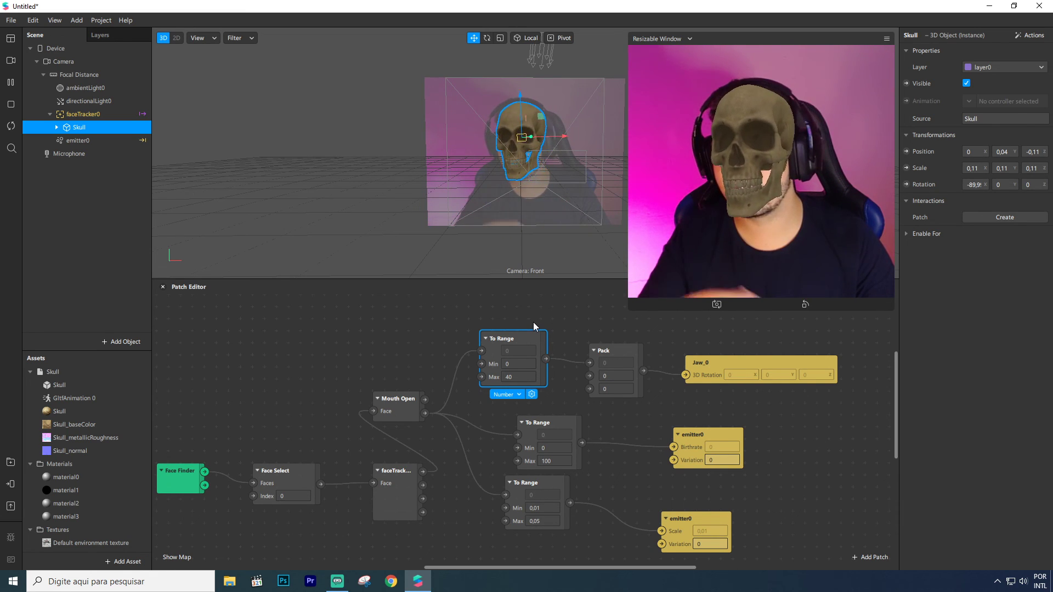
drag(496, 568, 490, 569)
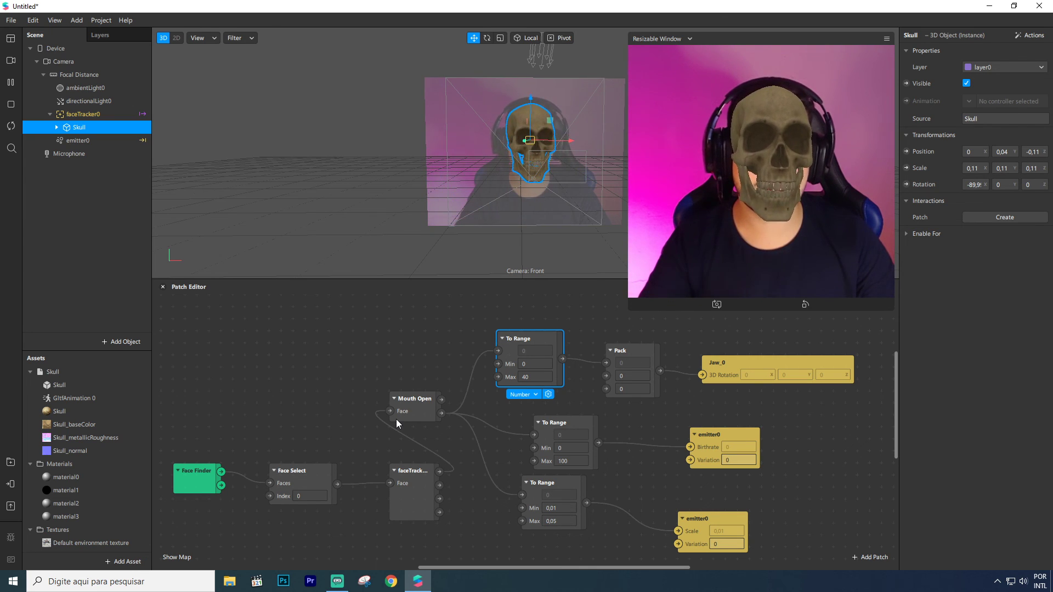
click(320, 364)
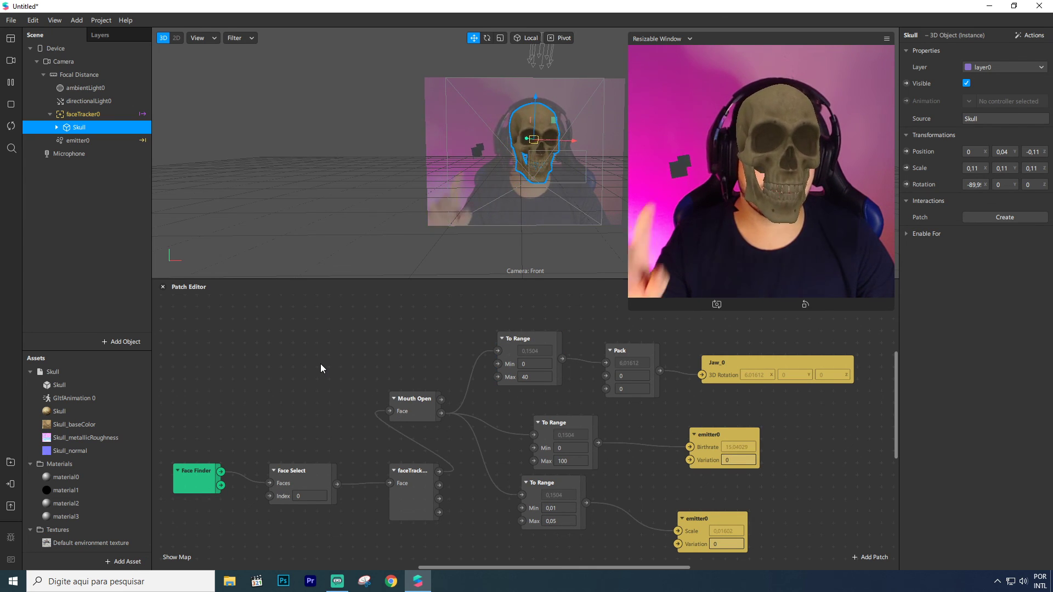